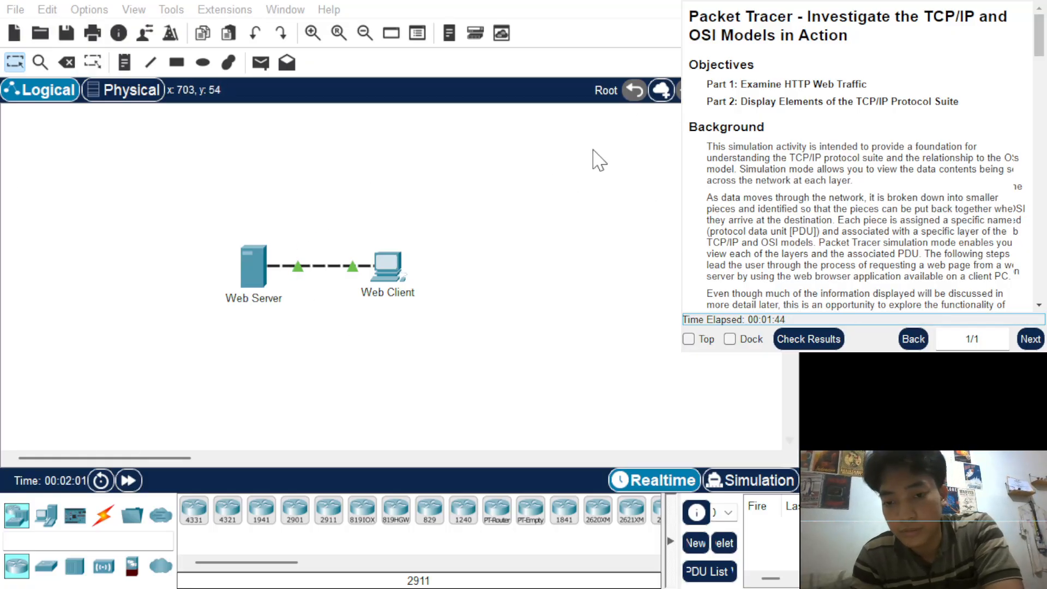
- Switch to Simulation mode and check the event list filters, leaving HTTP as the only visible event type
left_click(743, 482)
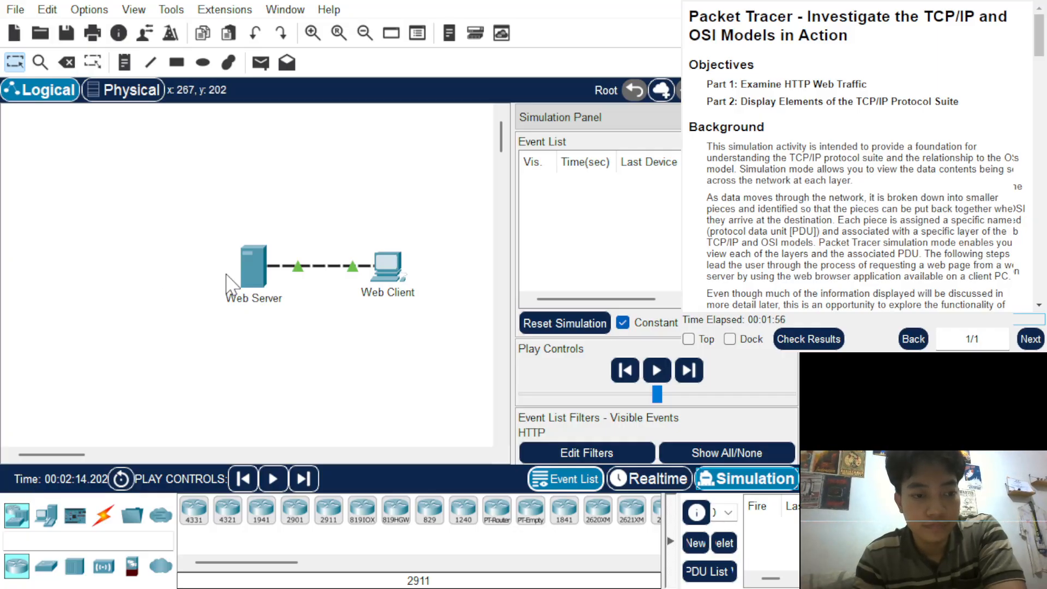
left_click(583, 462)
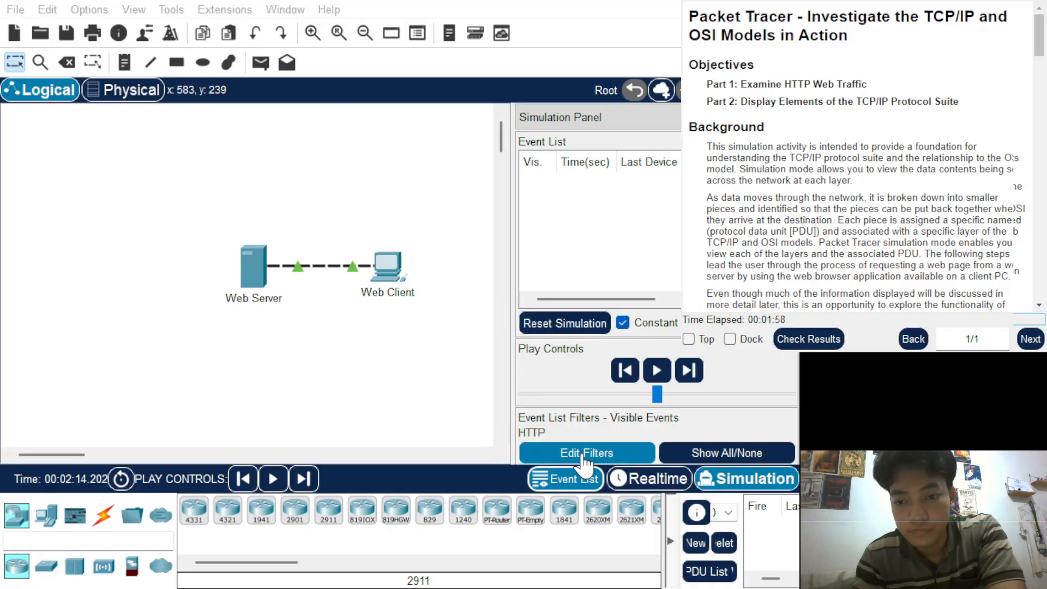
left_click(730, 453)
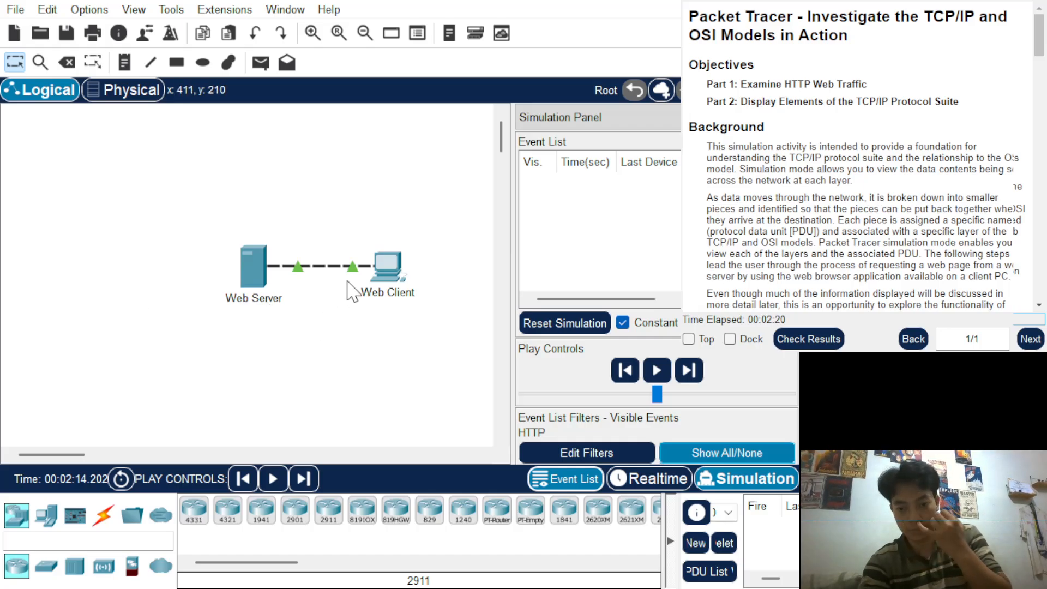
- Open the Web Client device and read the activity instructions through Step 2 on generating HTTP traffic
left_click(388, 279)
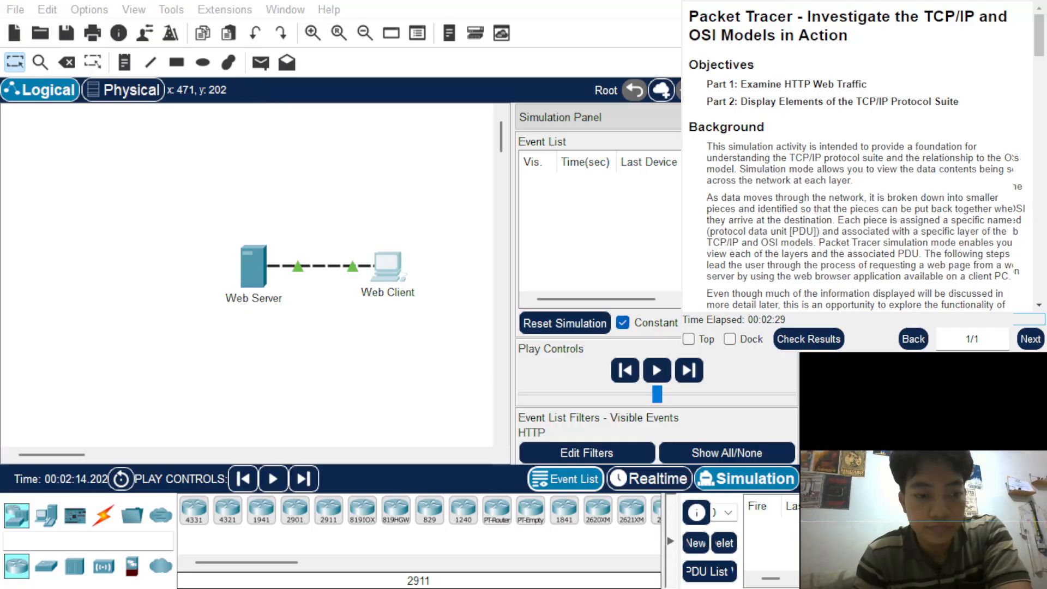
scroll(851, 209, "down", 3)
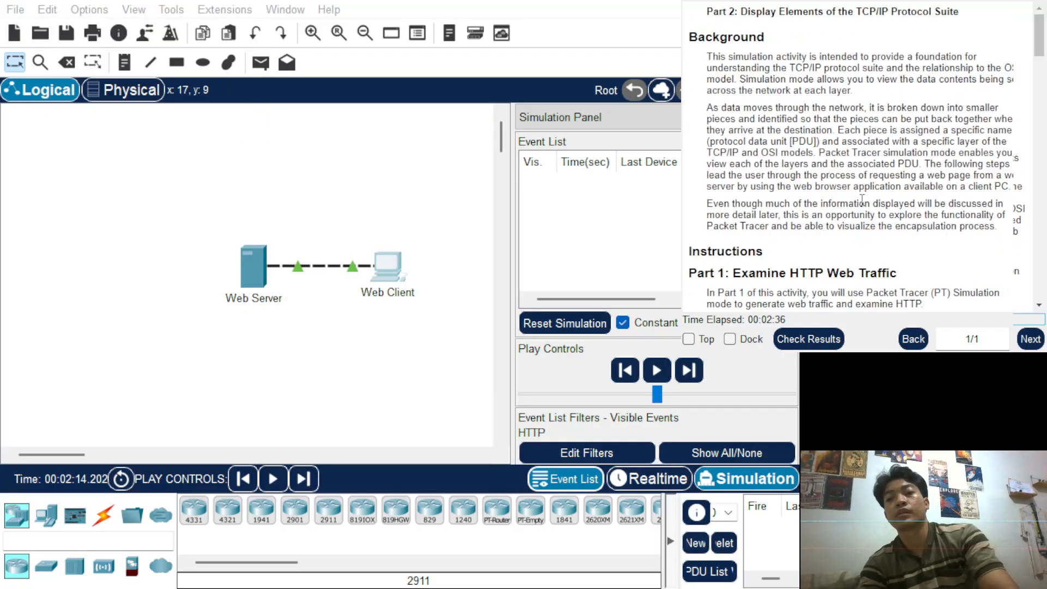
scroll(851, 209, "down", 5)
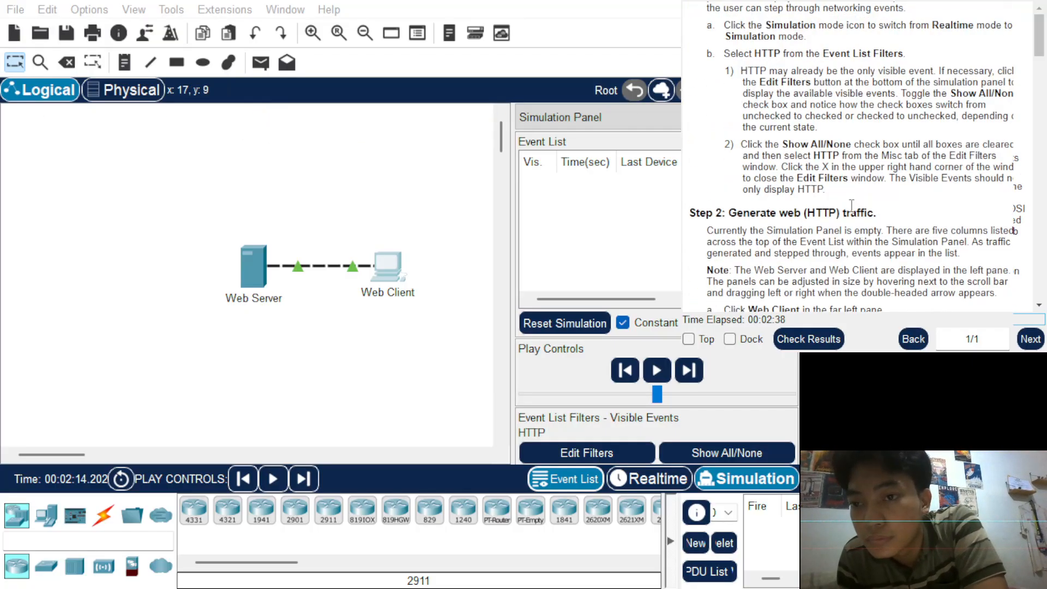
scroll(830, 184, "down", 3)
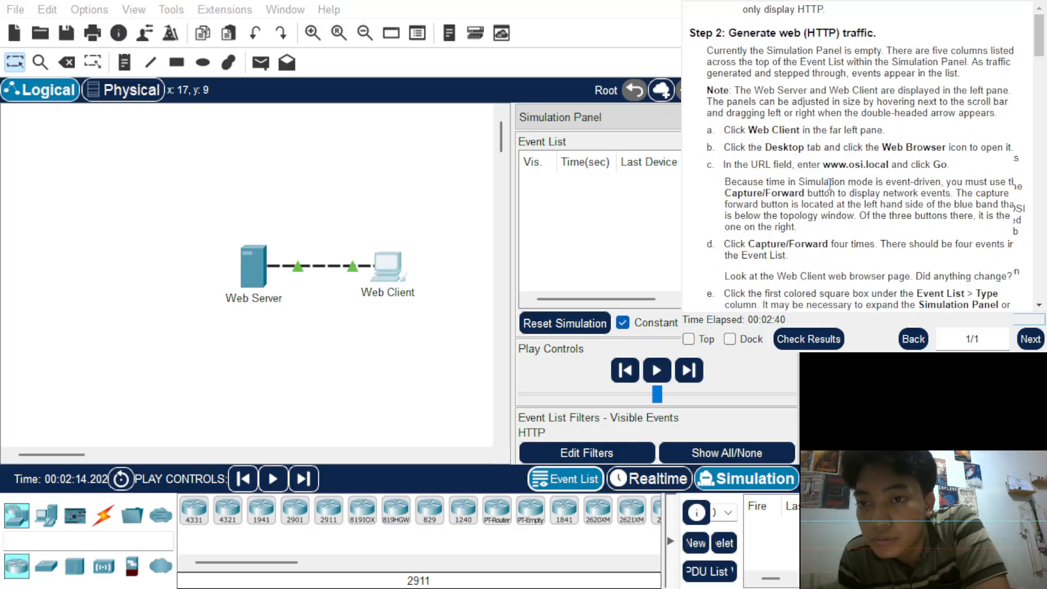
scroll(830, 184, "down", 3)
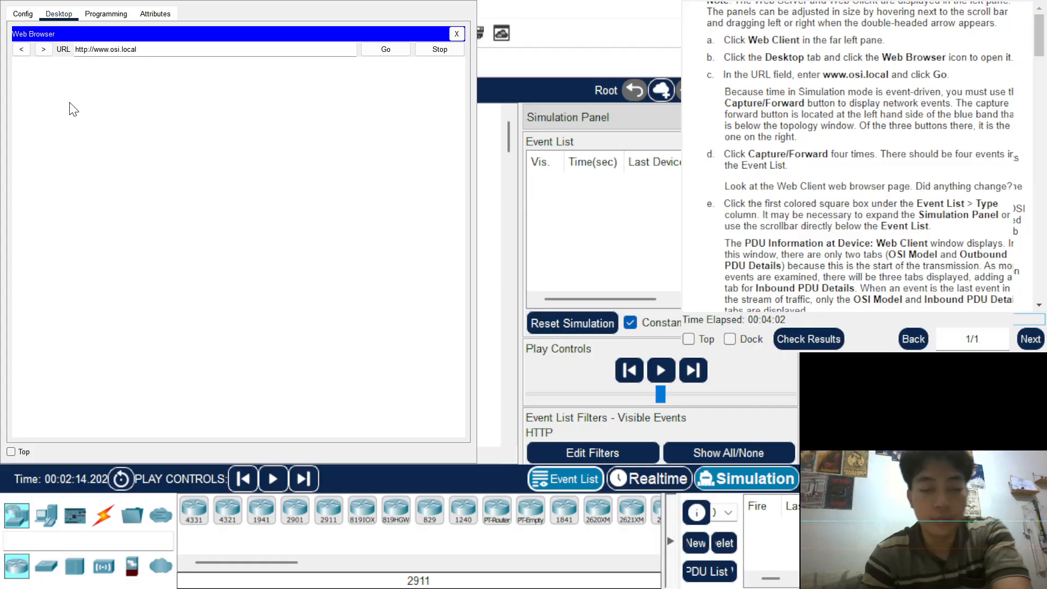
left_click(24, 12)
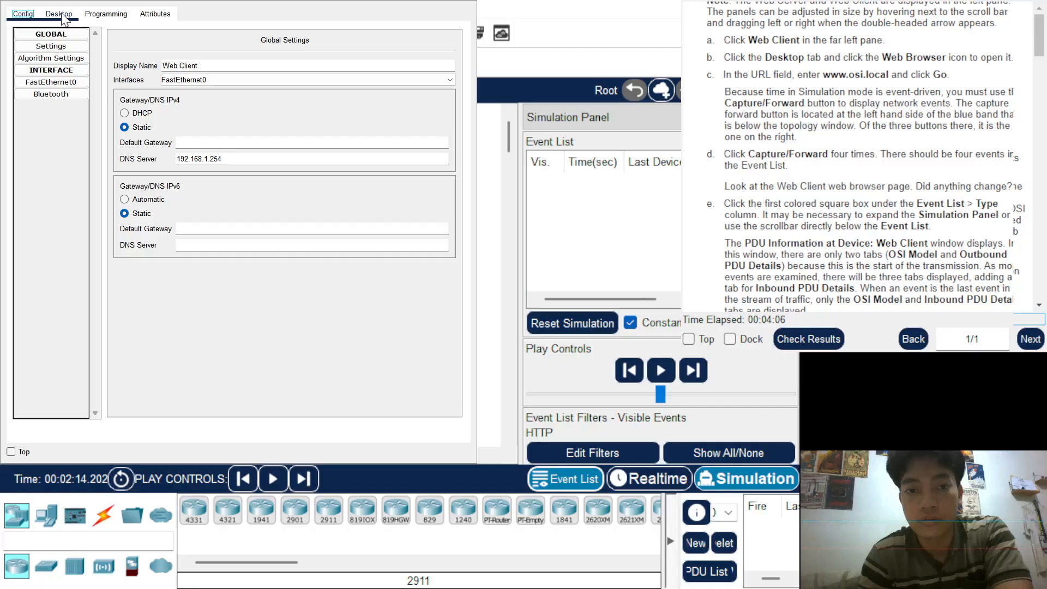
left_click(58, 13)
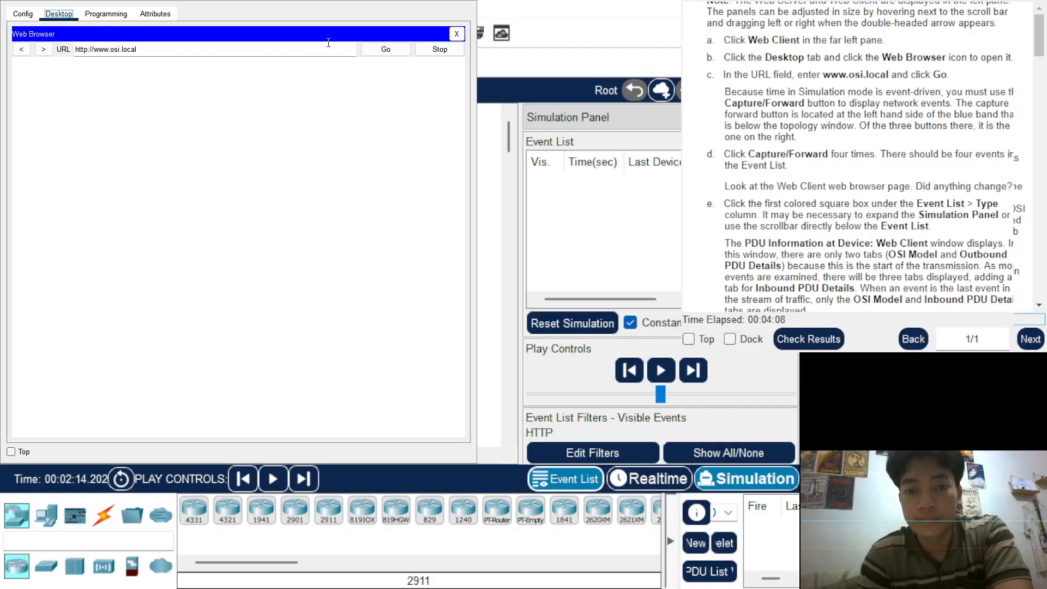
left_click(457, 34)
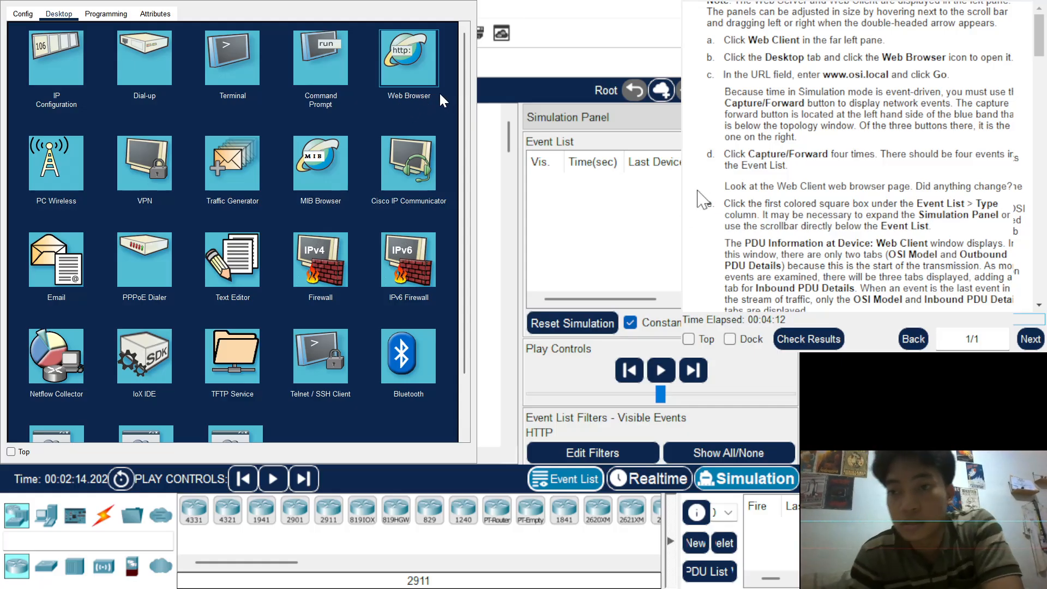
left_click(411, 65)
left_click(121, 54)
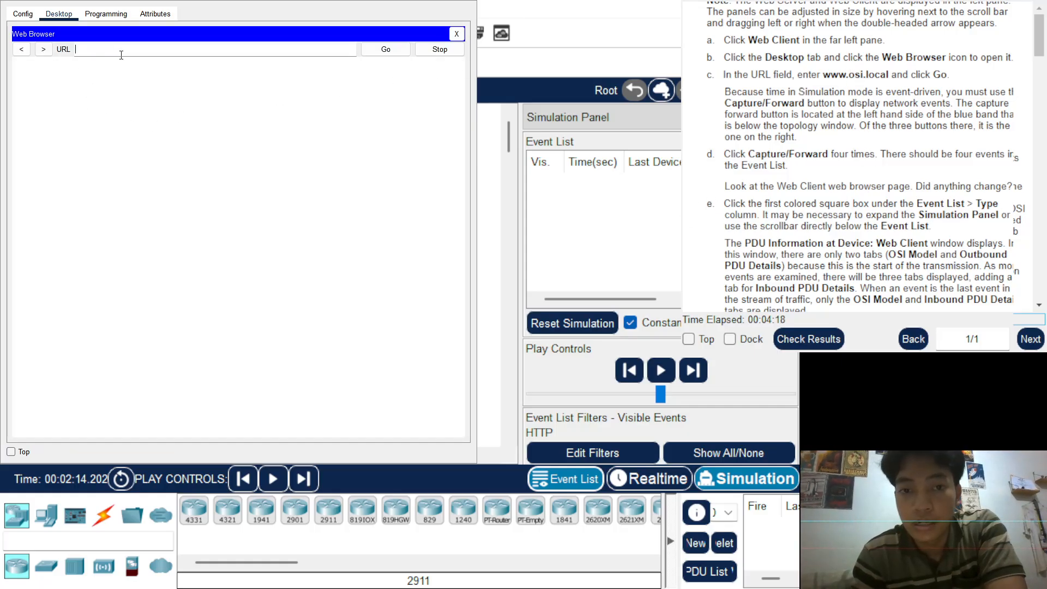
type("ww")
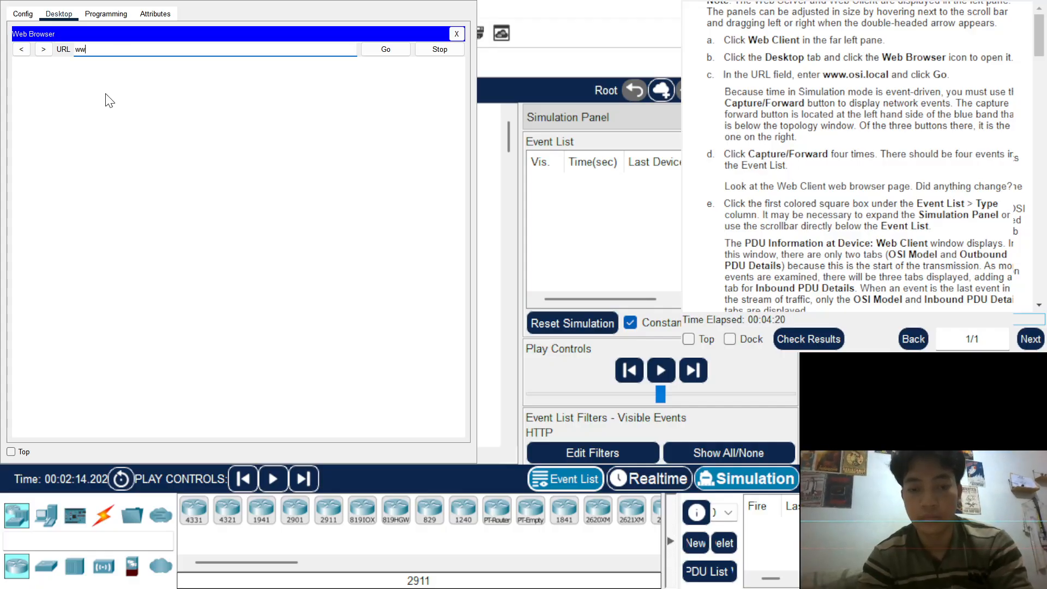
type("w.os")
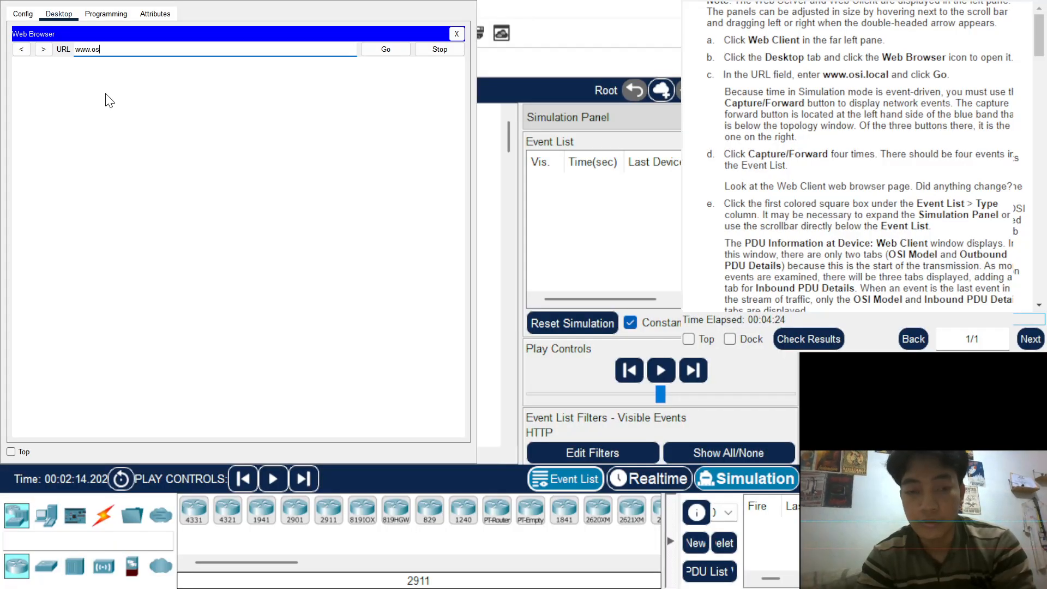
type("i.local")
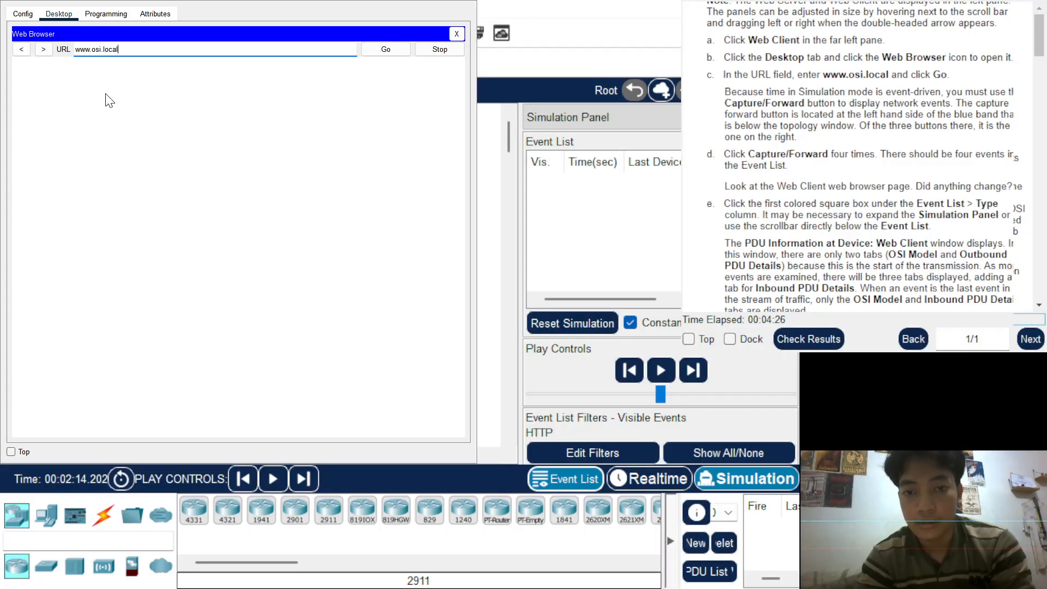
left_click(391, 53)
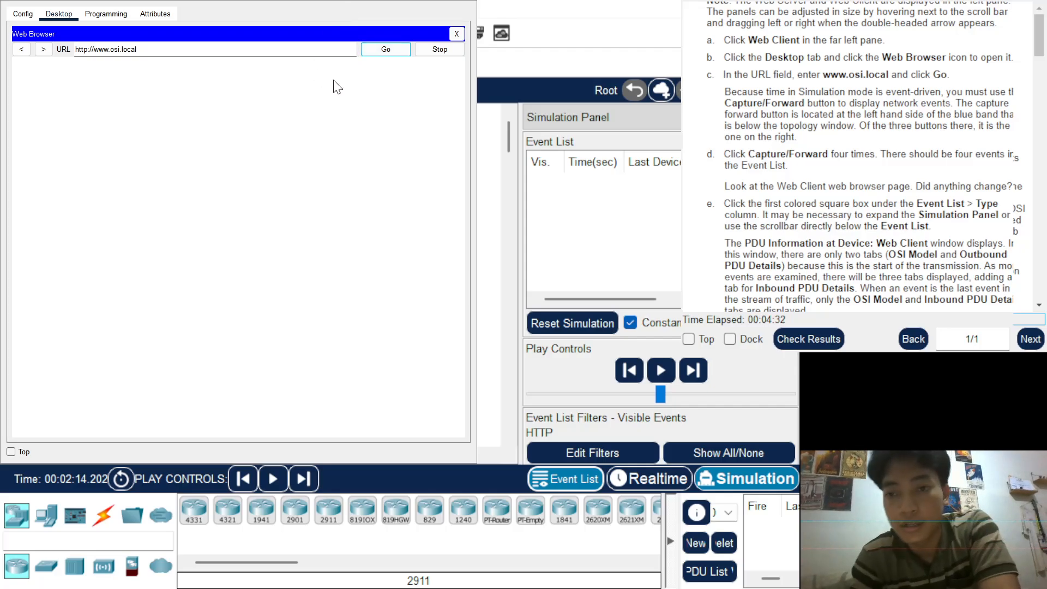
left_click(401, 6)
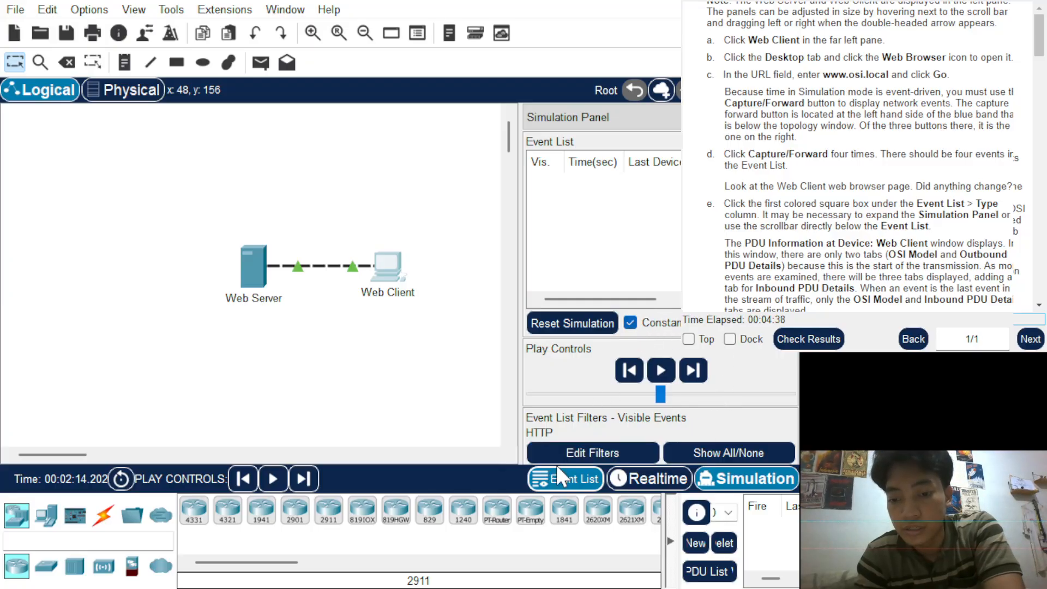
- Advance the simulation one event at a time until the Event List holds four HTTP events
left_click(698, 370)
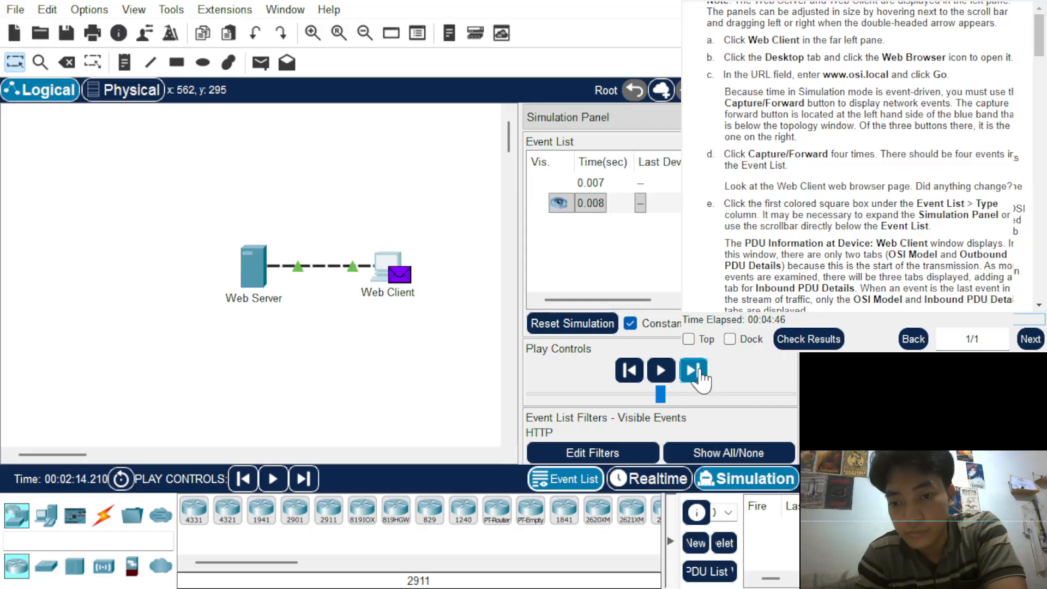
left_click(698, 371)
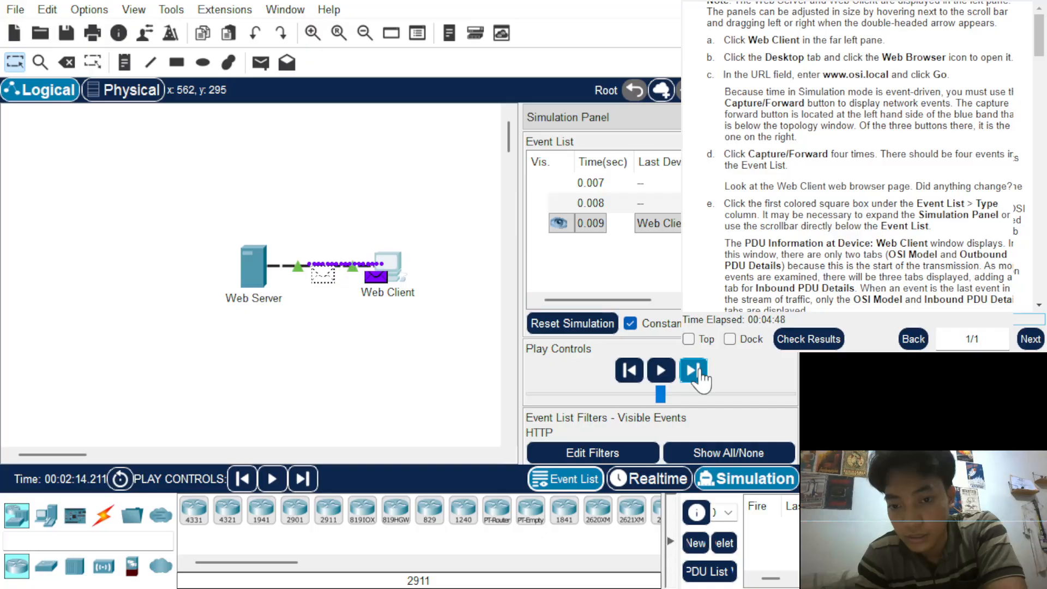
left_click(697, 371)
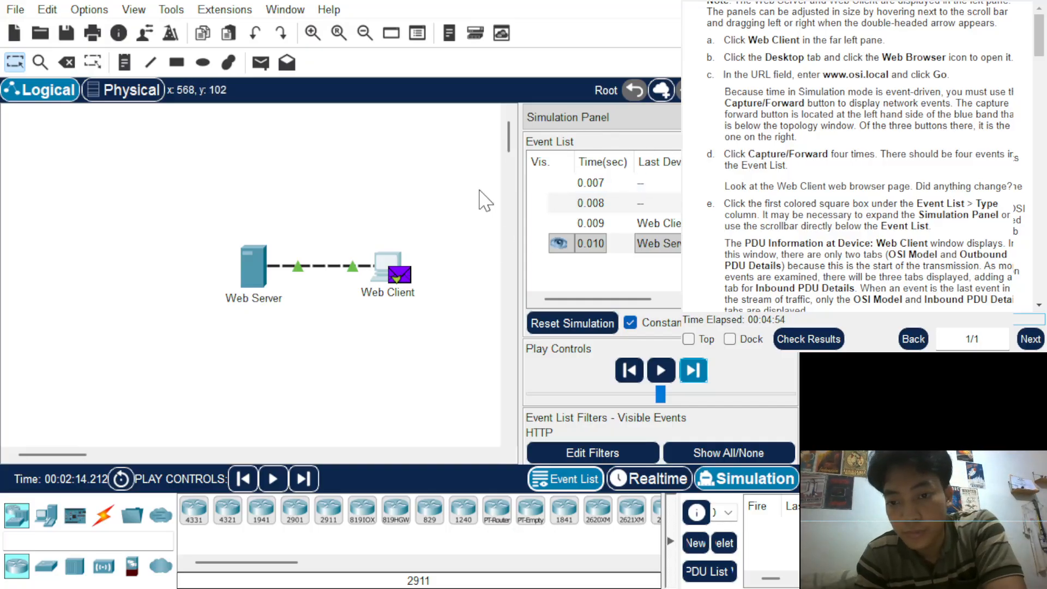
- Widen the Simulation Panel to show the Type column and open the PDU information of the first HTTP event
left_click_drag(519, 224, 509, 224)
left_click_drag(406, 218, 76, 275)
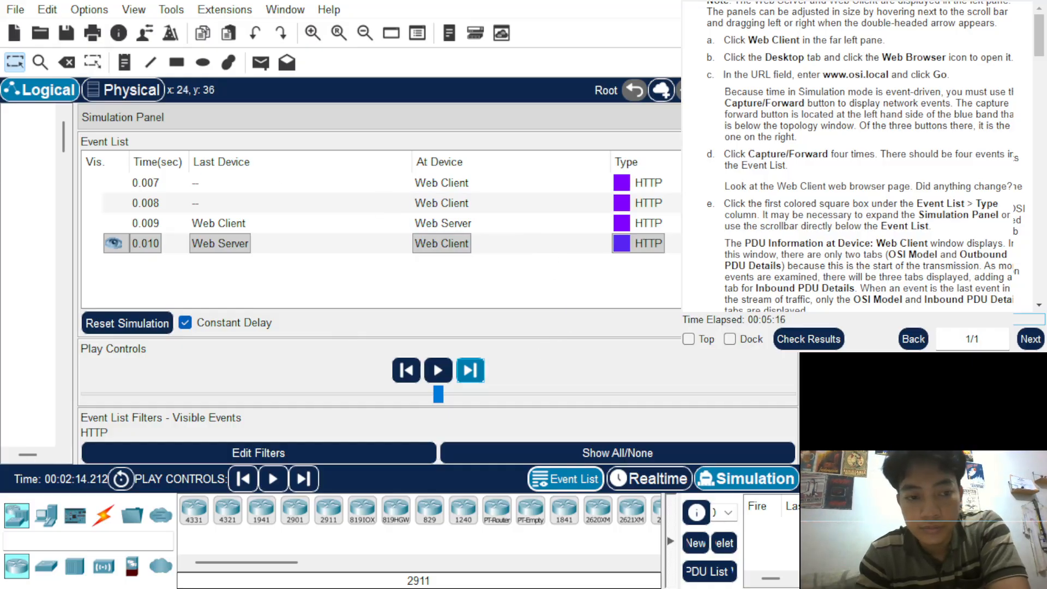
scroll(897, 182, "down", 3)
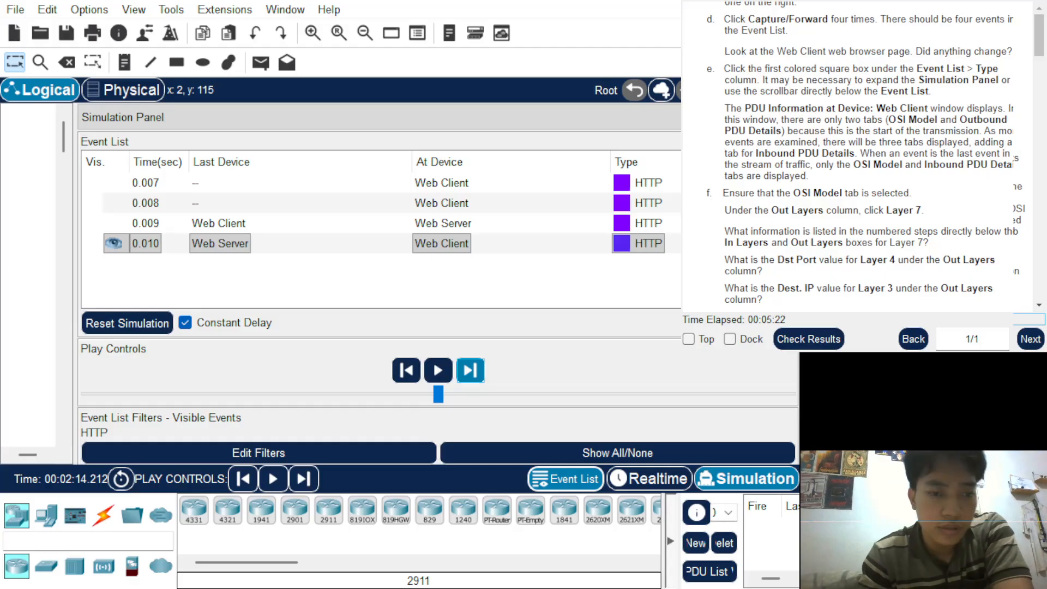
left_click(621, 182)
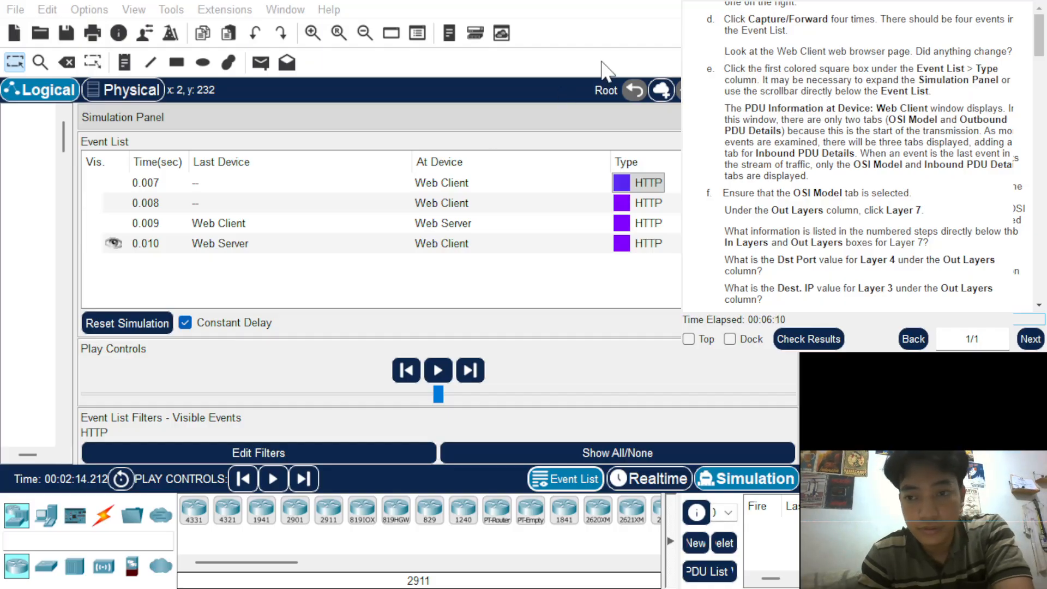
- Read instructions f and g about the first event's OSI Model layers and Outbound PDU Details
scroll(892, 180, "down", 1)
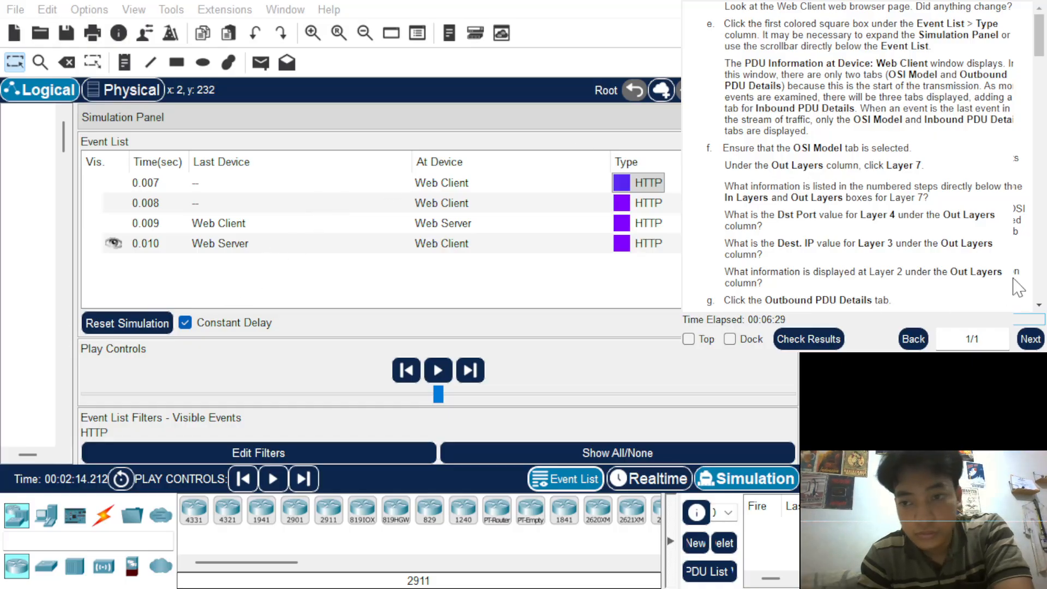
scroll(913, 218, "down", 1)
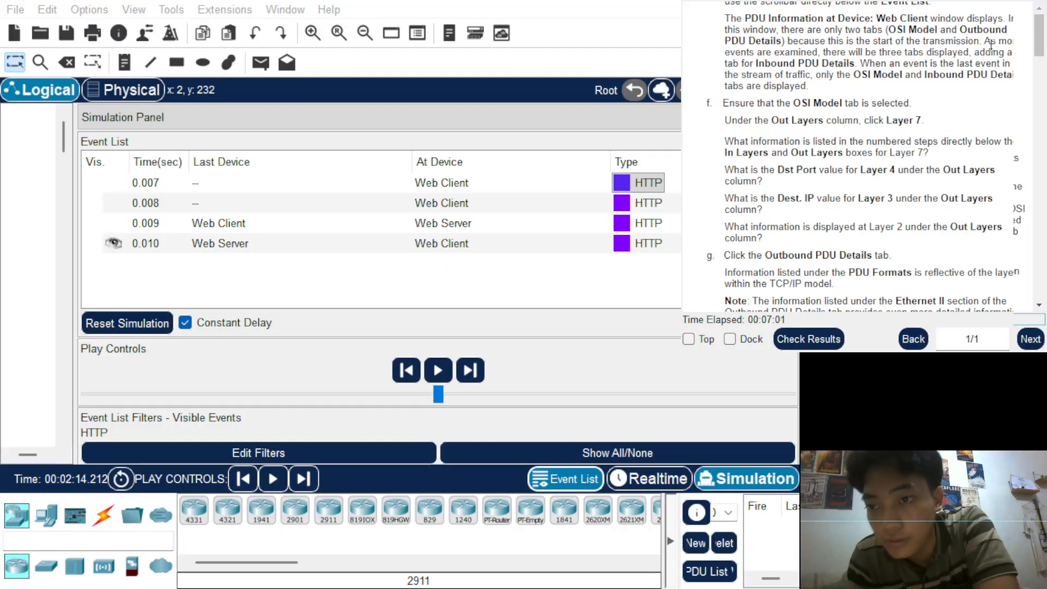
scroll(951, 109, "down", 1)
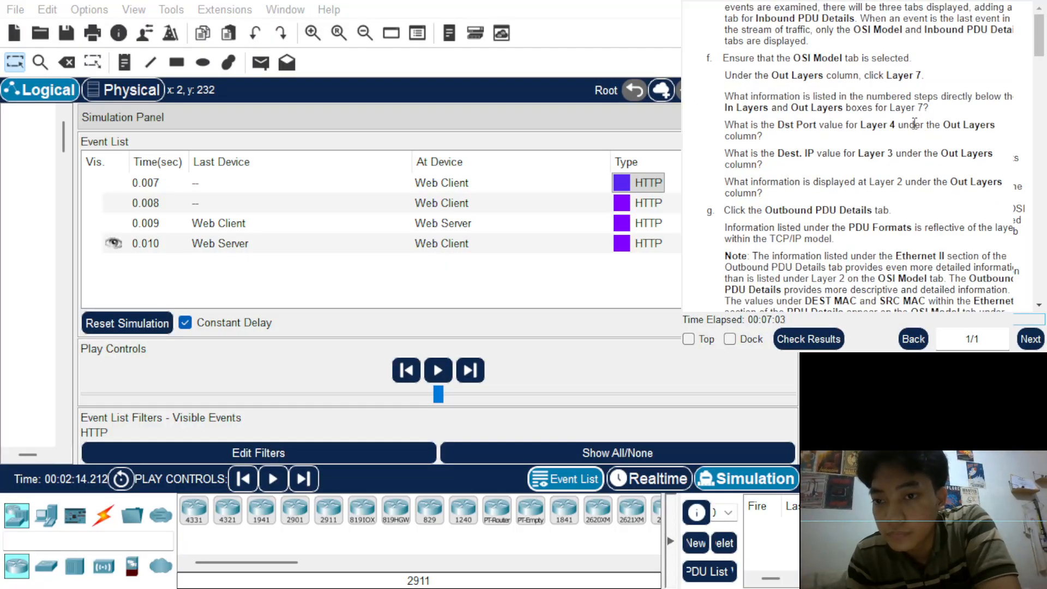
scroll(920, 106, "down", 2)
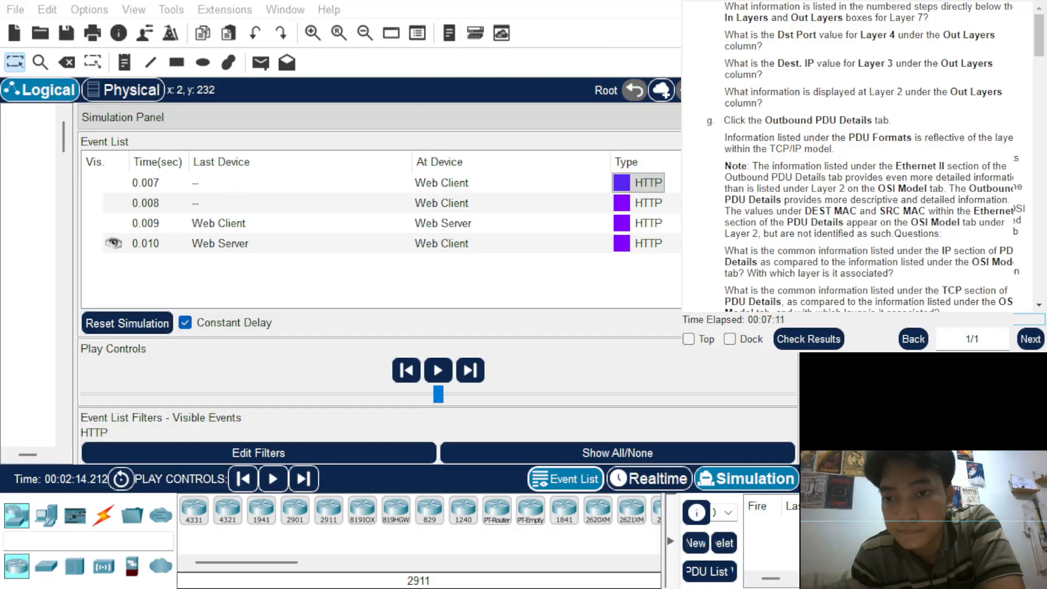
scroll(848, 139, "down", 1)
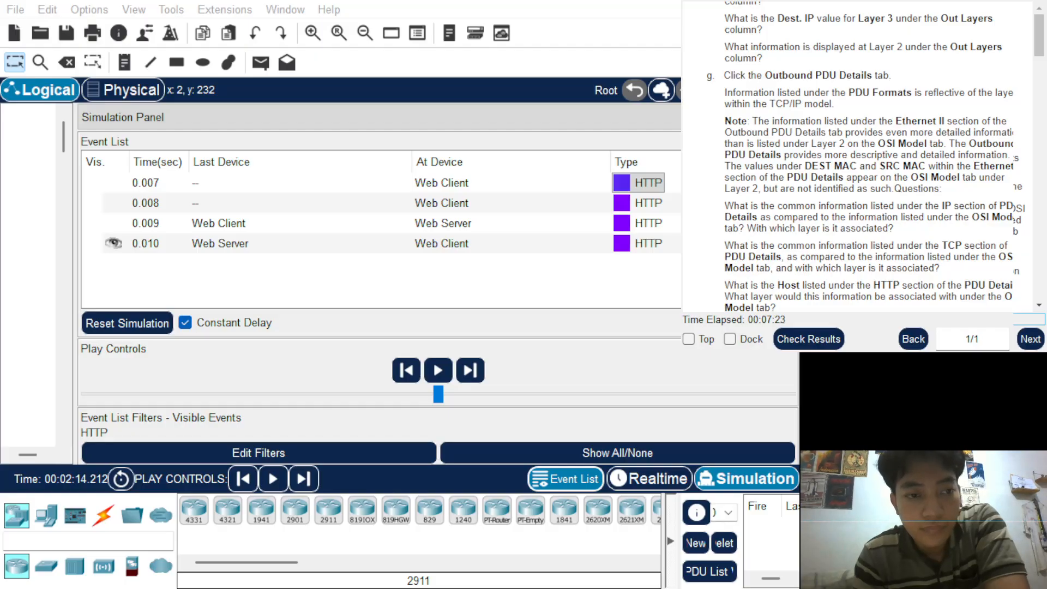
scroll(788, 90, "up", 1)
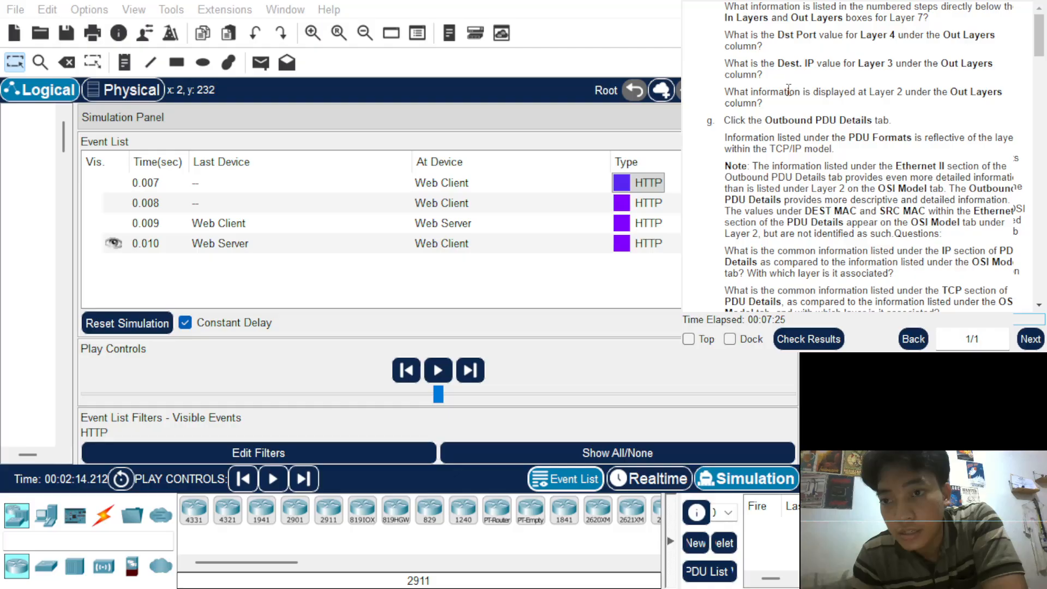
scroll(788, 74, "up", 1)
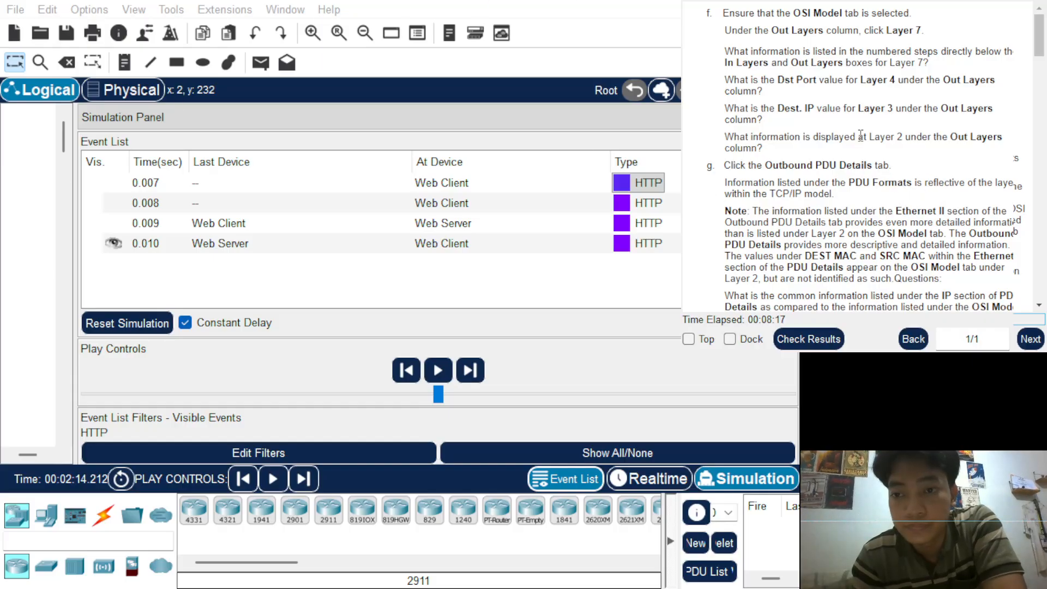
scroll(862, 155, "down", 1)
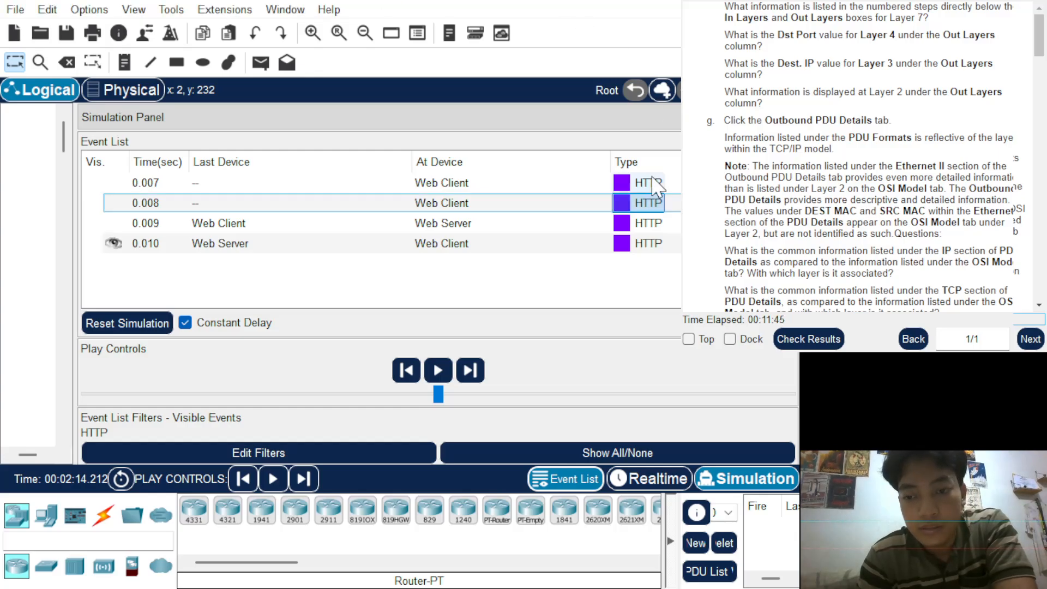
- Open the PDU information of the HTTP event at the Web Server and read instructions h to k
left_click(643, 225)
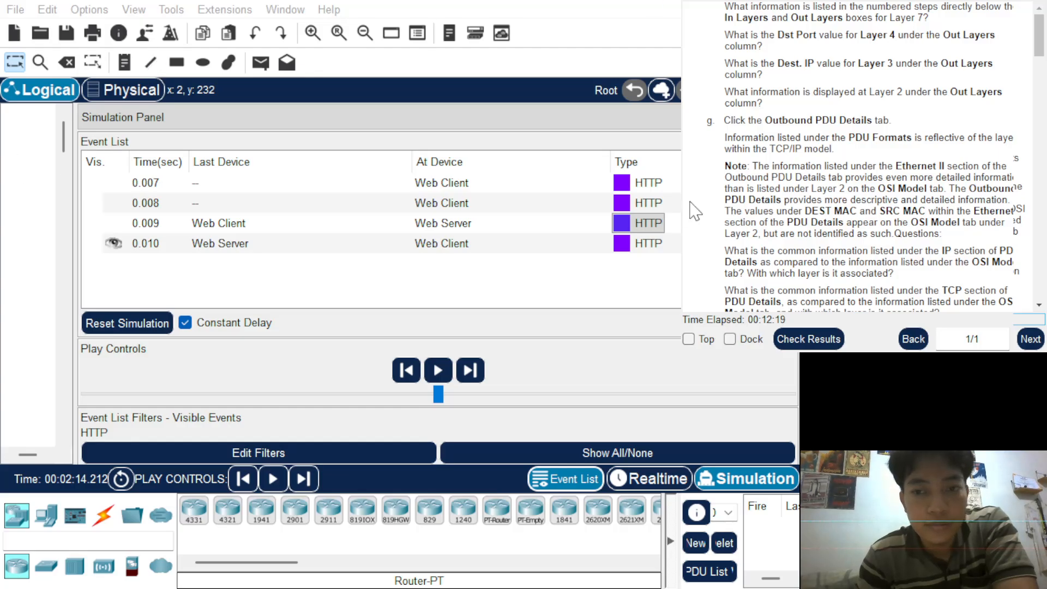
scroll(743, 193, "down", 3)
scroll(878, 166, "down", 2)
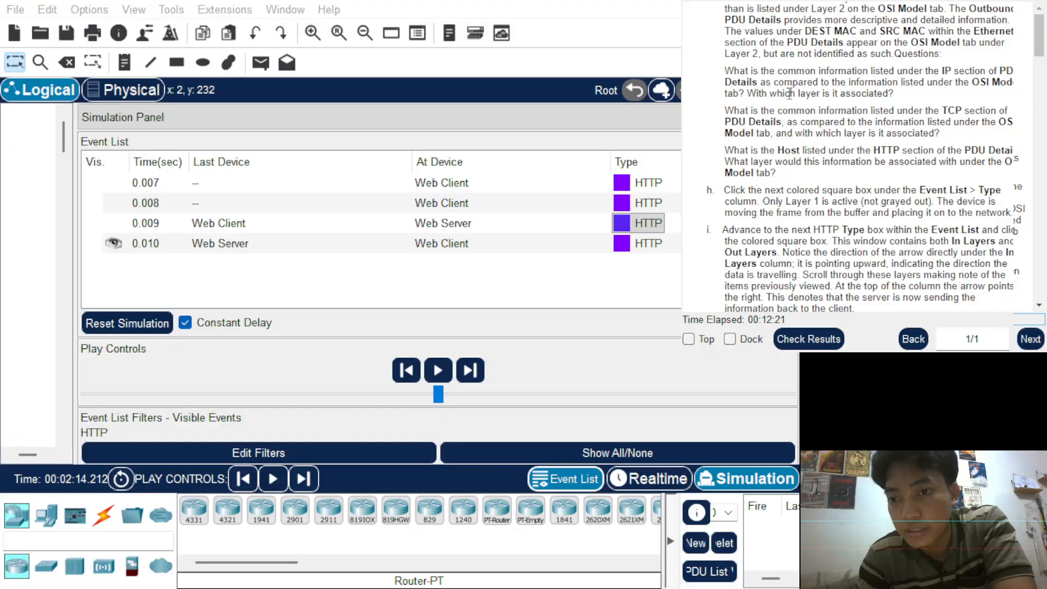
scroll(881, 148, "down", 1)
scroll(875, 145, "down", 1)
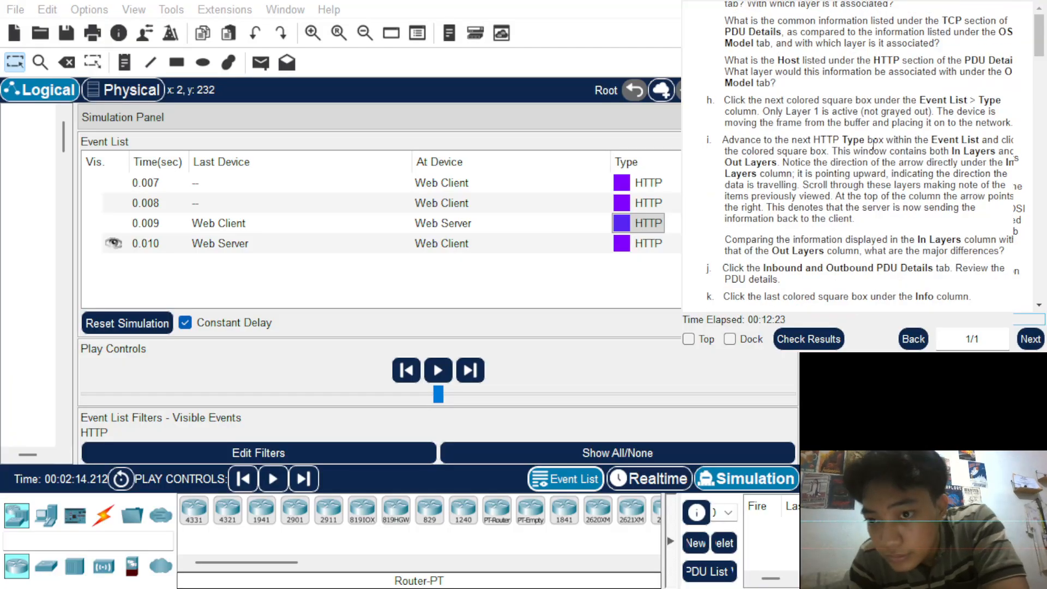
scroll(871, 148, "down", 1)
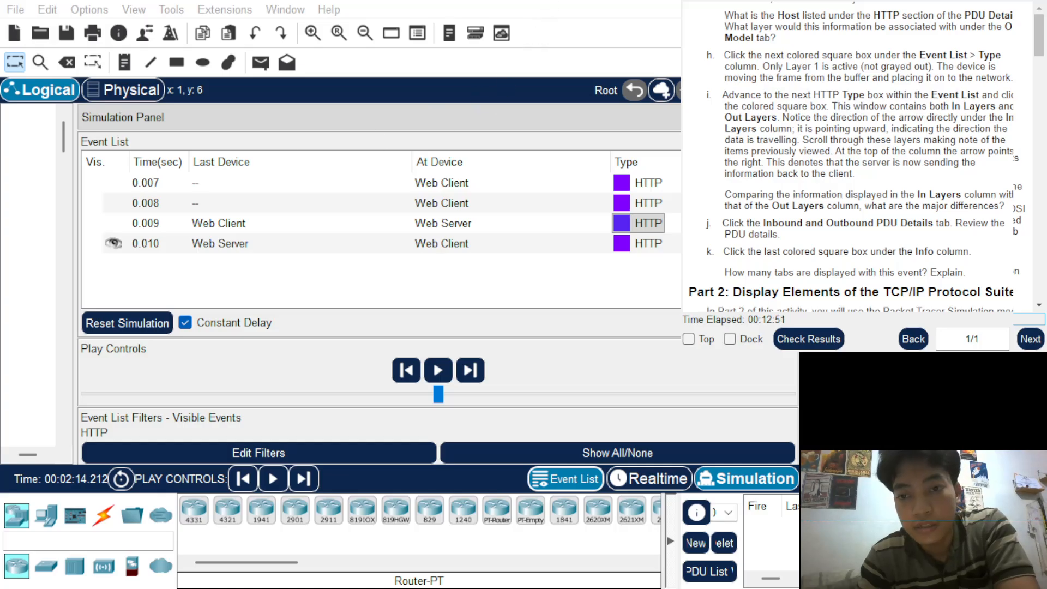
- Open the PDU information of the last HTTP event and narrow the Simulation Panel to reveal the topology
left_click(649, 248)
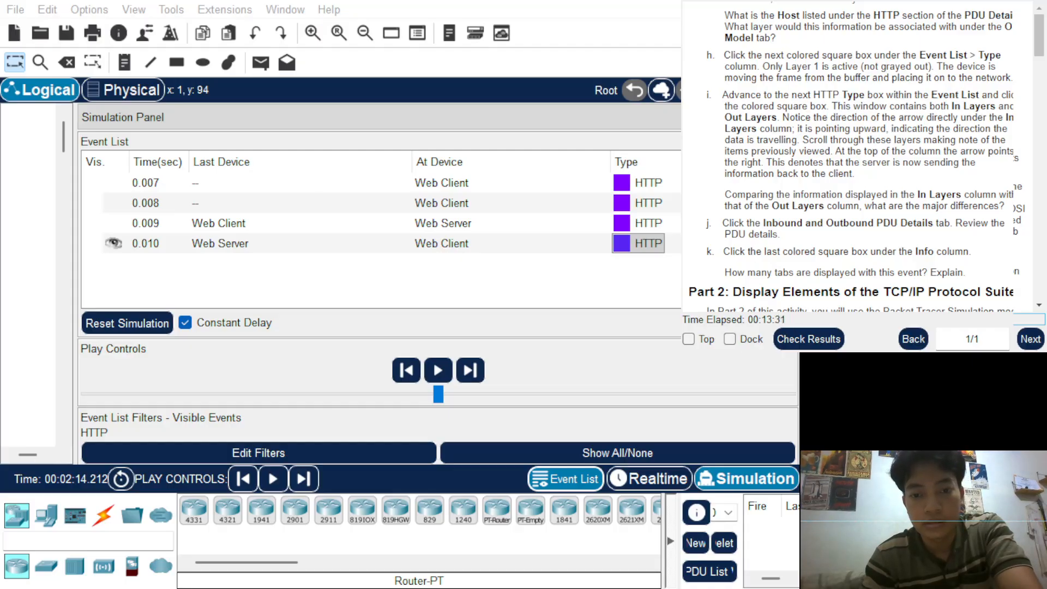
left_click(354, 243)
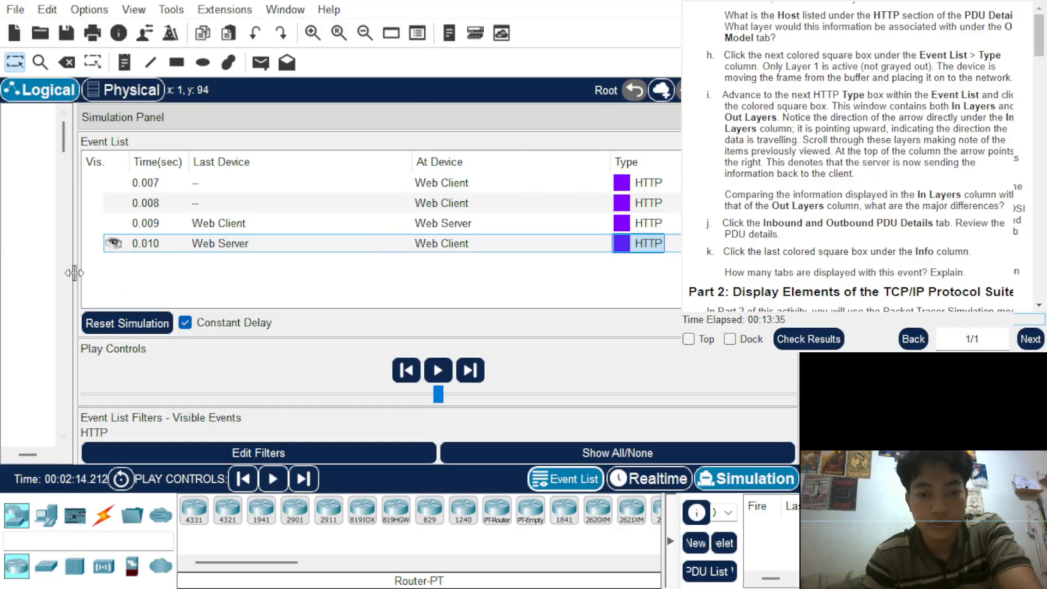
left_click_drag(75, 273, 519, 272)
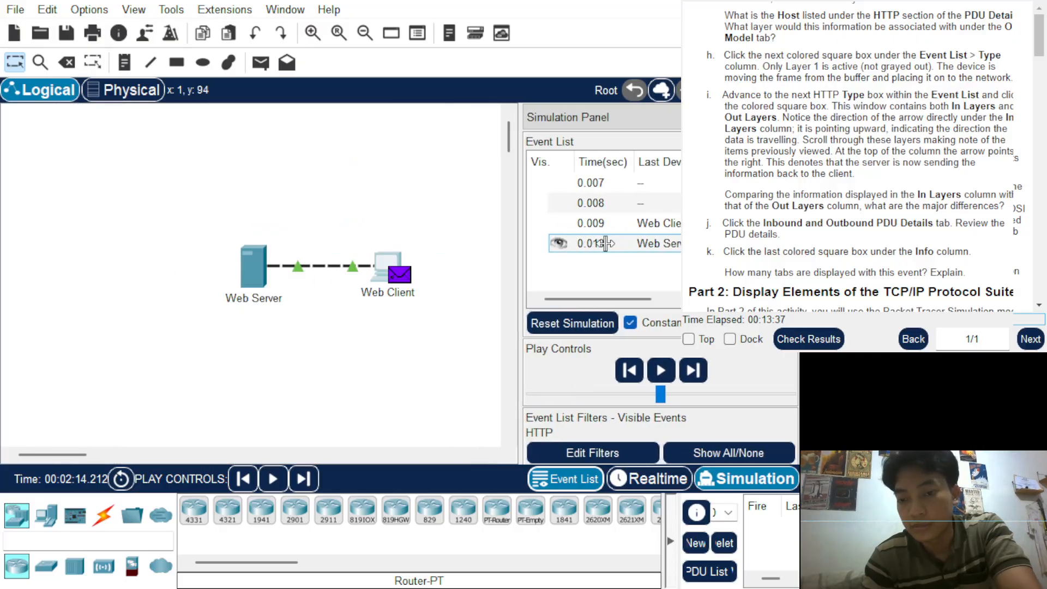
- Follow Part 2, Step 1 to make all event types visible in the Event List, and widen the Simulation Panel
scroll(927, 185, "down", 6)
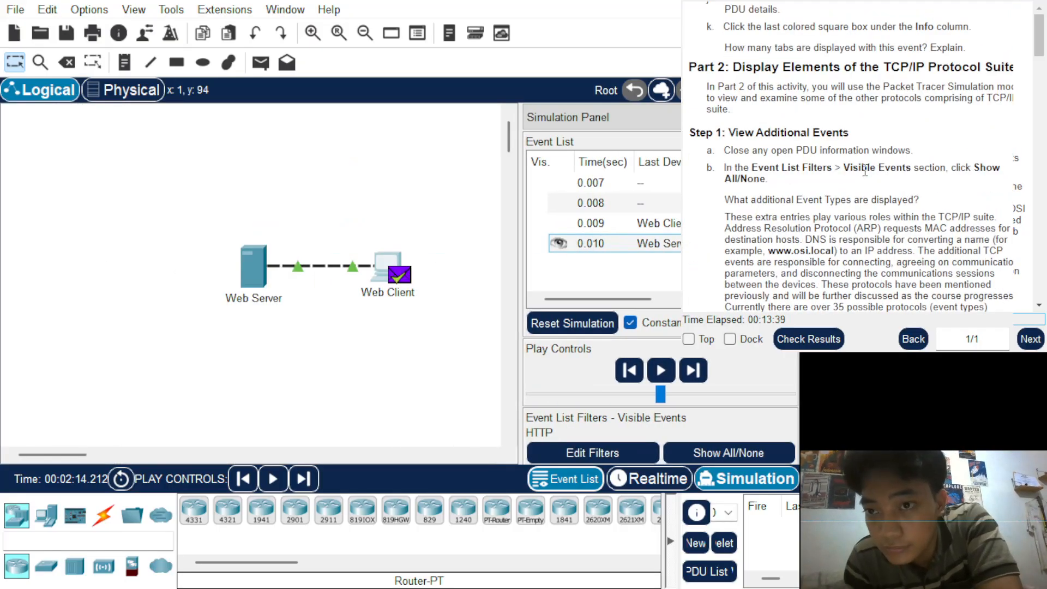
scroll(864, 171, "up", 2)
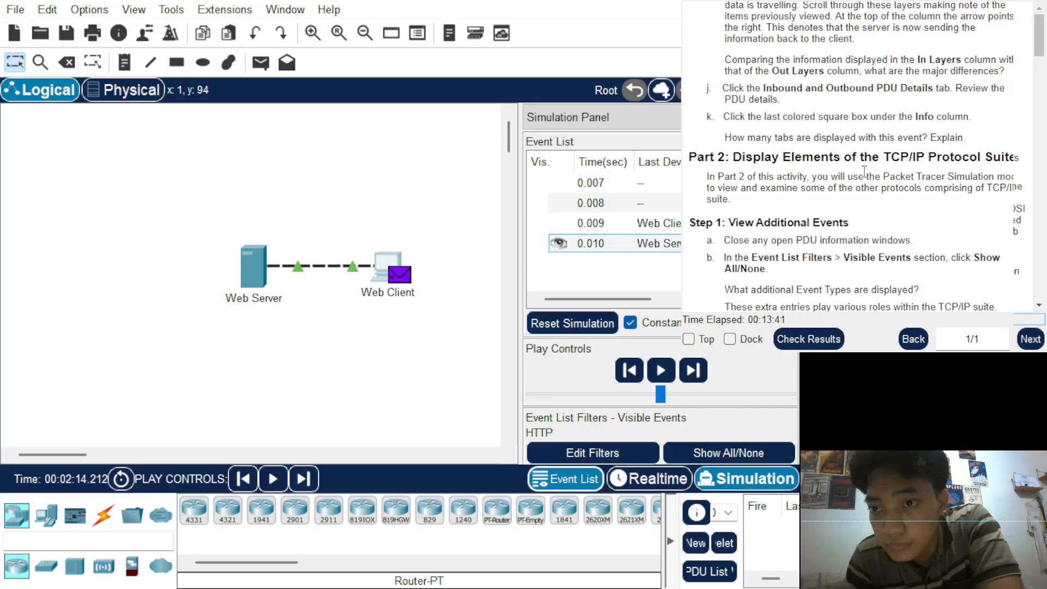
scroll(864, 171, "down", 2)
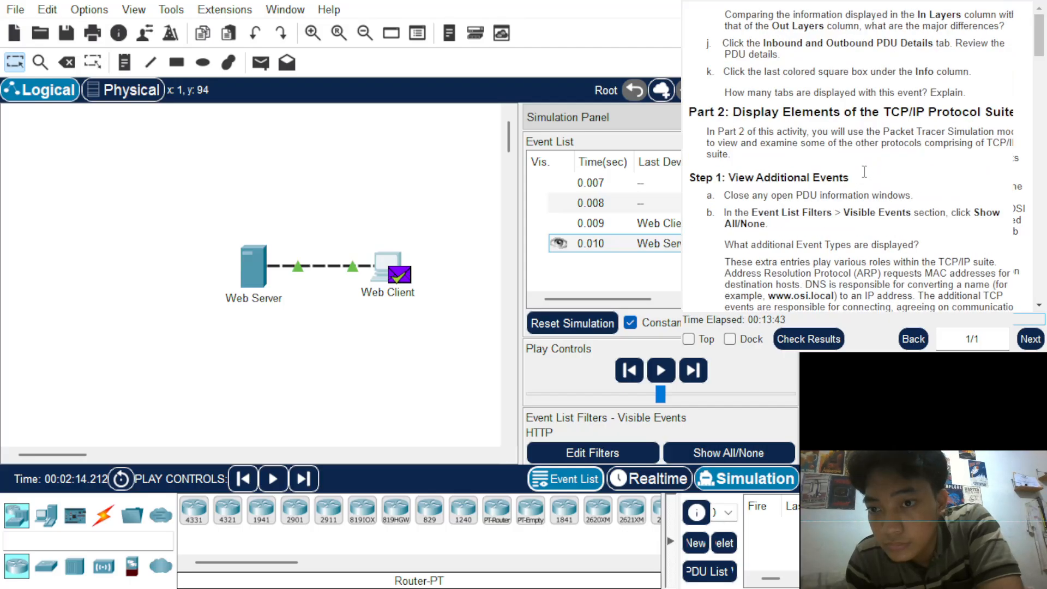
scroll(864, 171, "down", 2)
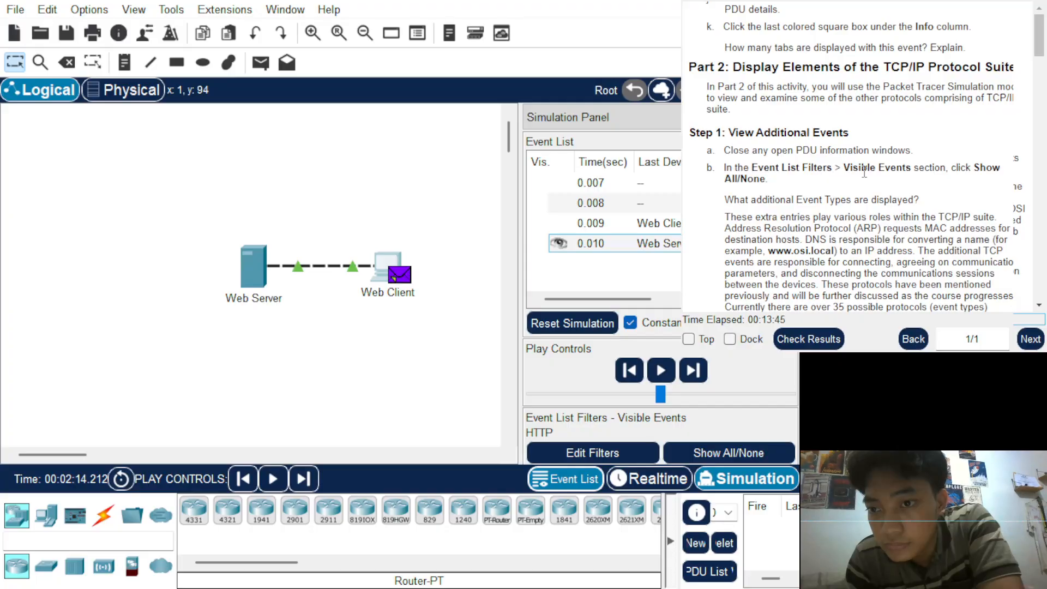
scroll(864, 172, "down", 2)
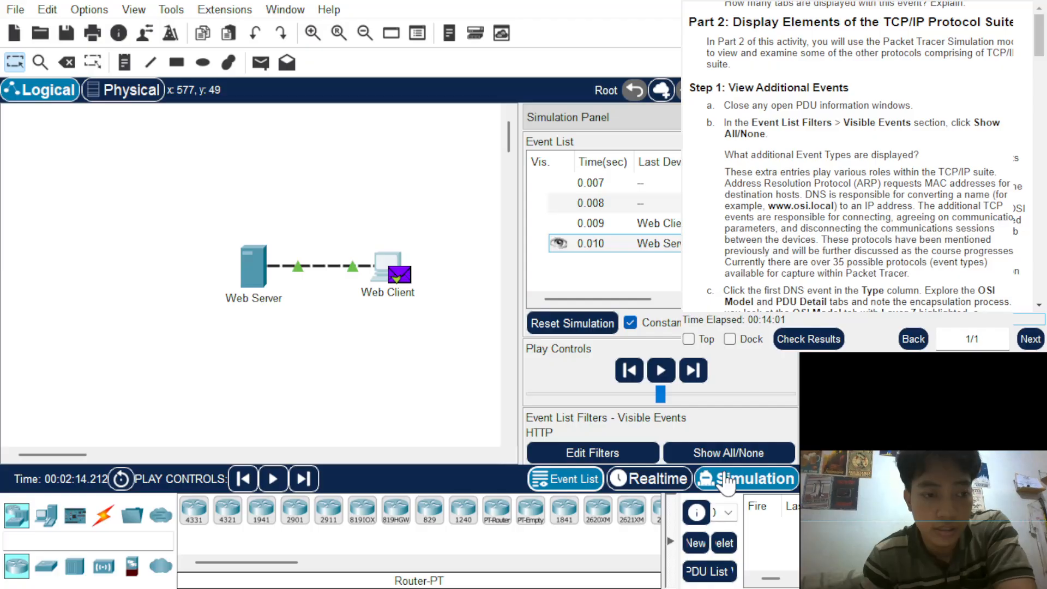
left_click(751, 455)
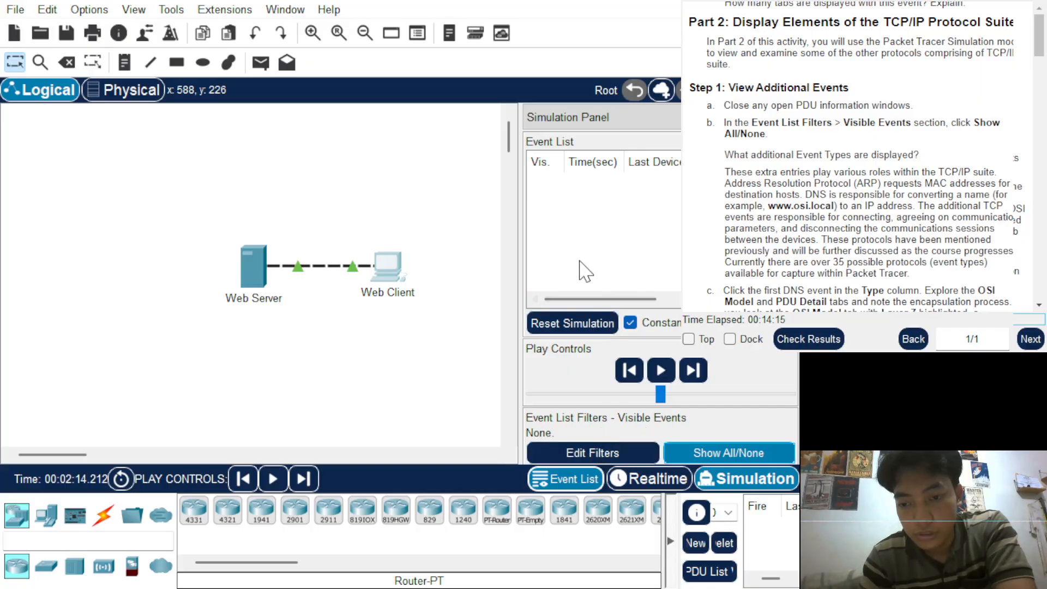
left_click(611, 457)
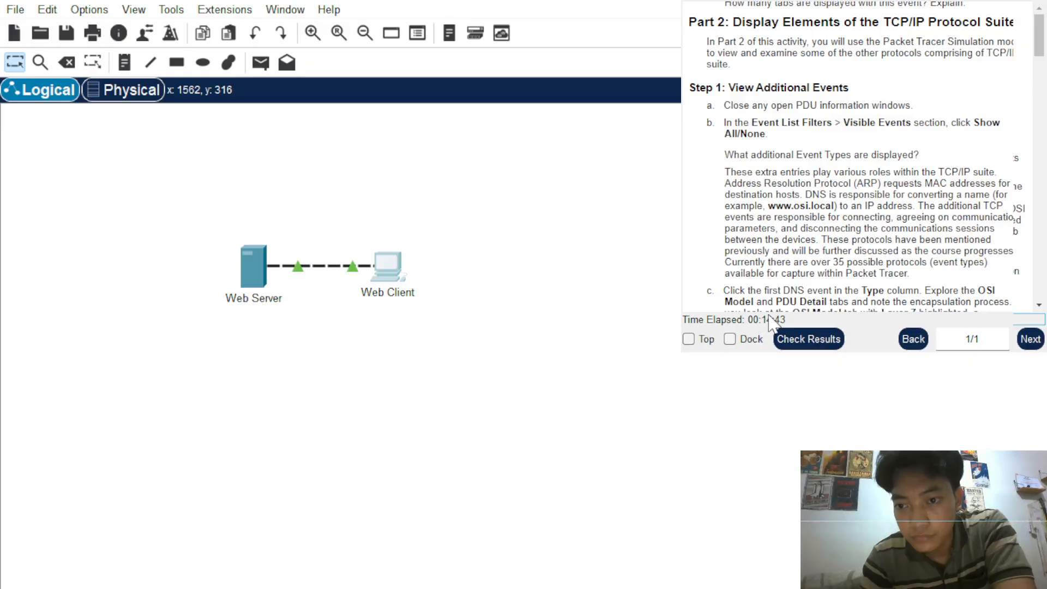
left_click_drag(821, 404, 988, 422)
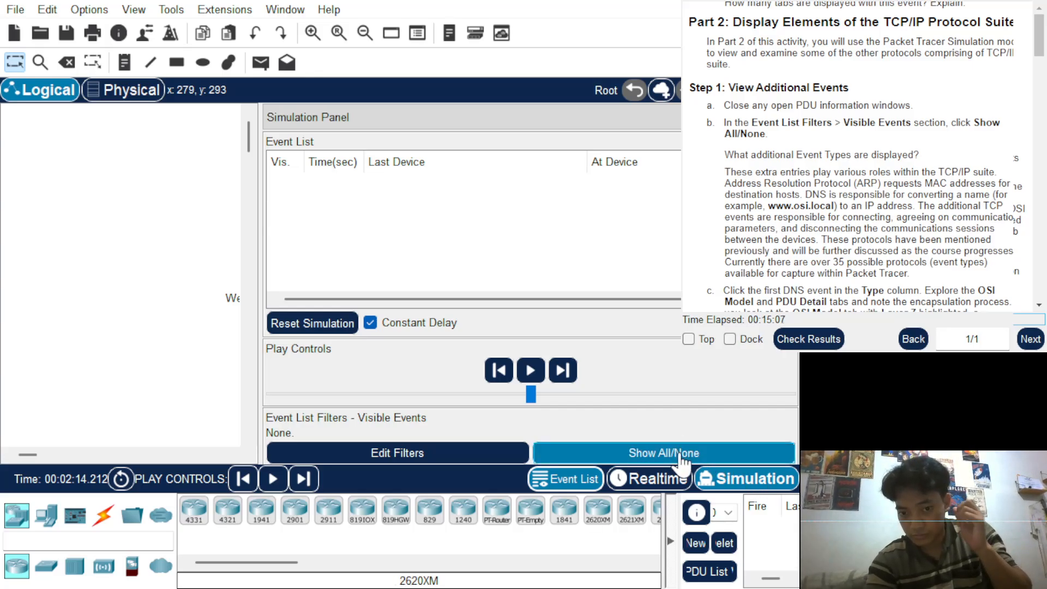
left_click(679, 457)
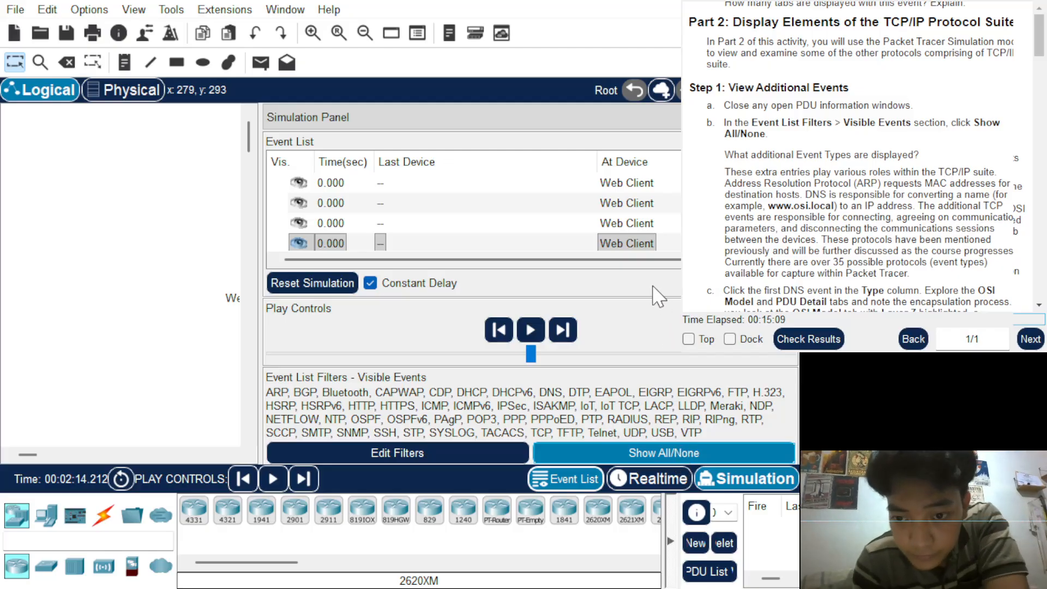
- Look through the Event List for the first DNS event described in instruction c and select an event in the Type column
left_click_drag(474, 261, 654, 262)
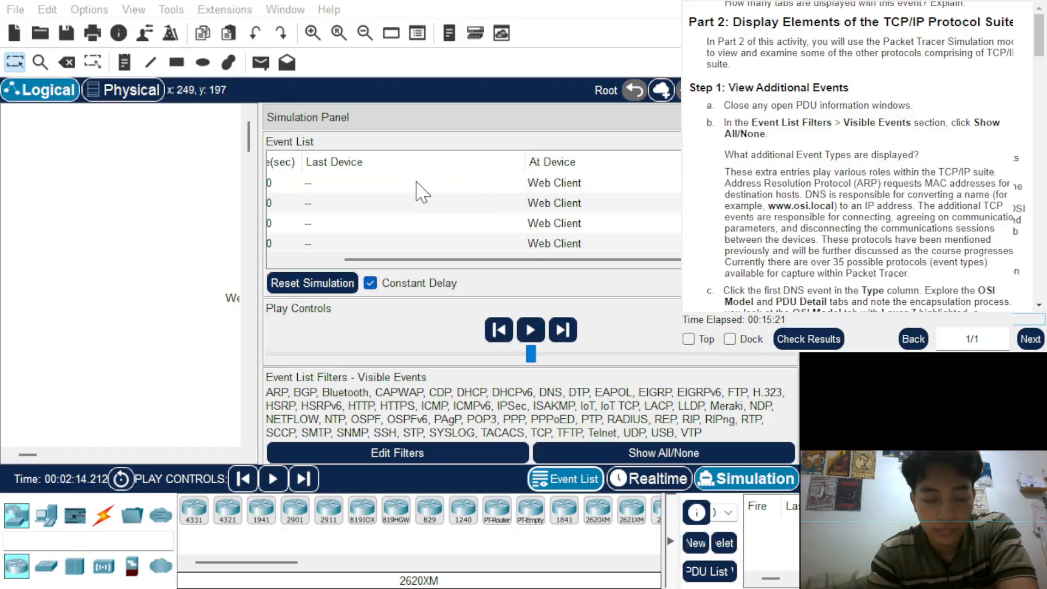
scroll(948, 232, "down", 3)
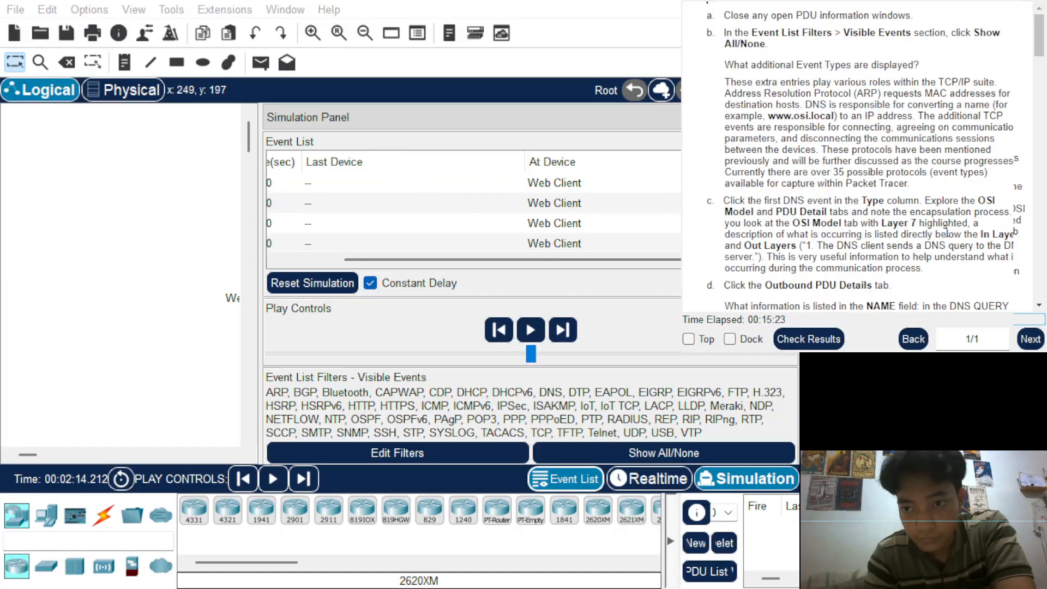
scroll(940, 234, "down", 2)
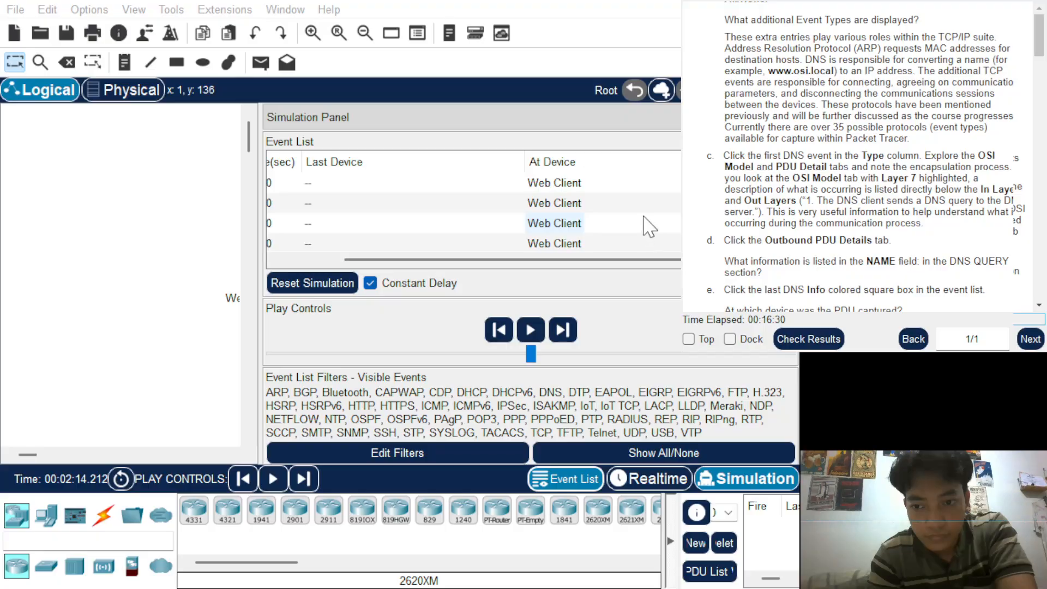
scroll(649, 227, "down", 3)
scroll(649, 227, "up", 5)
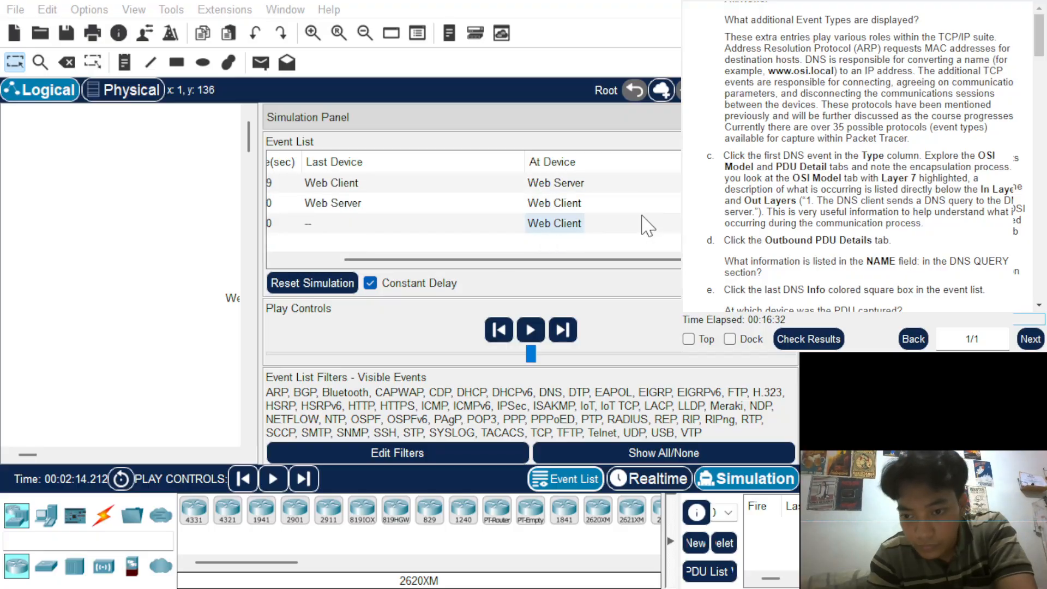
scroll(648, 220, "down", 2)
scroll(647, 220, "up", 2)
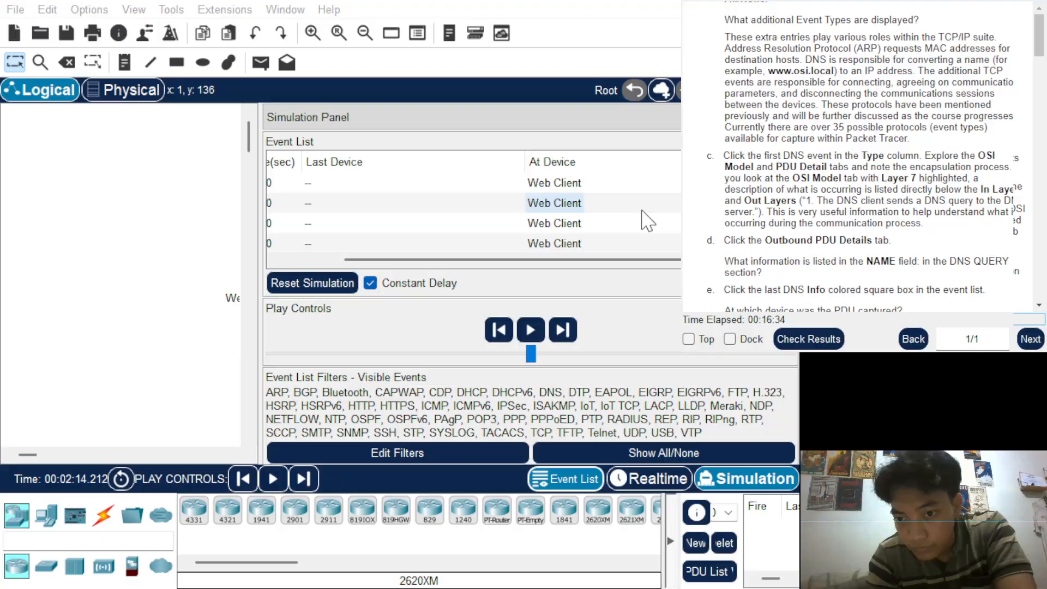
scroll(648, 221, "down", 3)
scroll(648, 221, "down", 1)
left_click(646, 223)
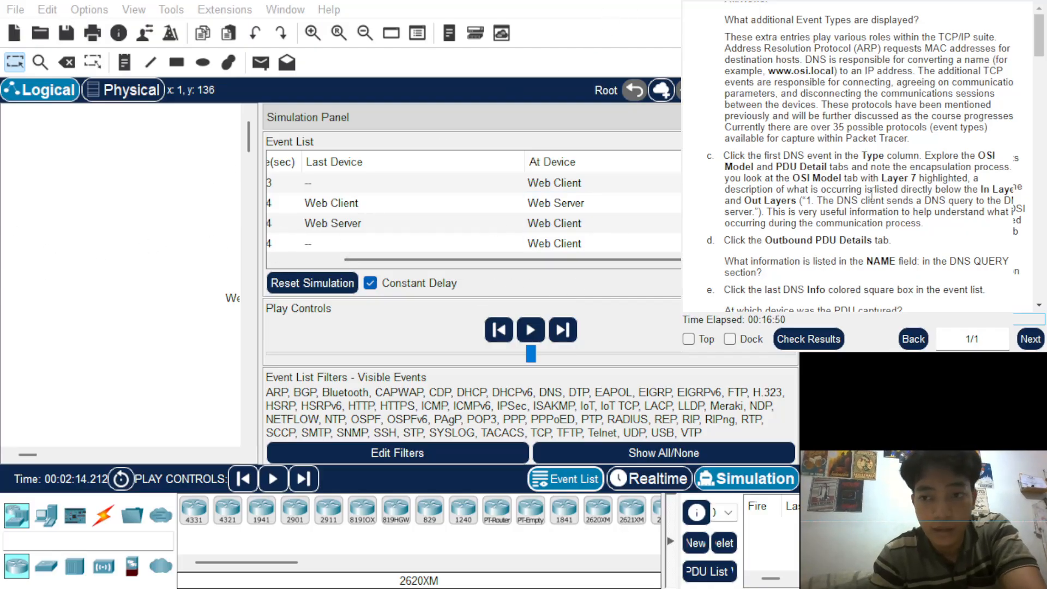
- Read instructions d to f and look through the Event List for the DNS events they describe
scroll(871, 193, "down", 3)
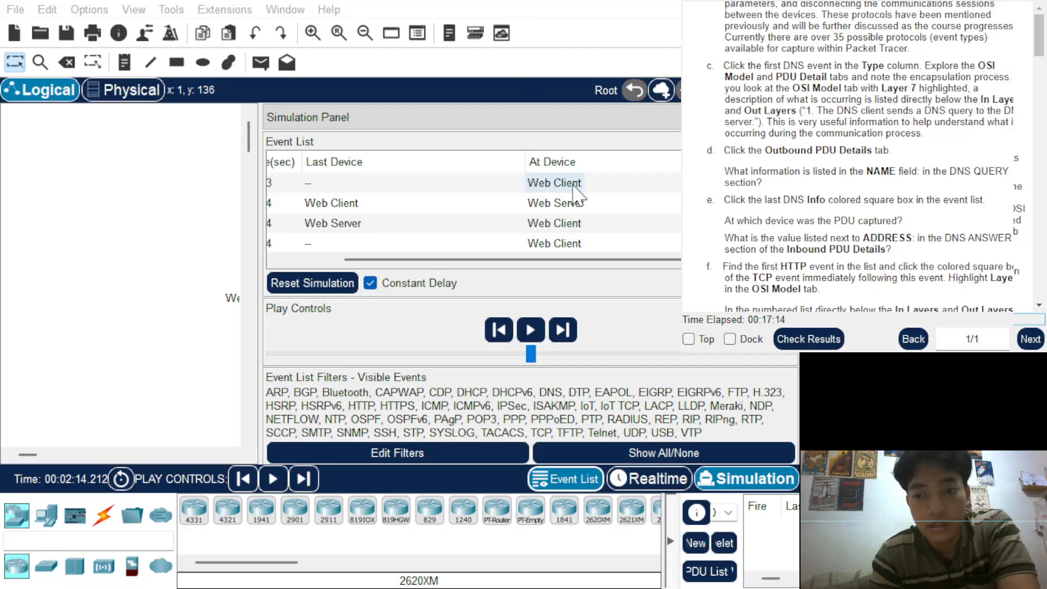
scroll(654, 227, "up", 5)
scroll(658, 228, "down", 5)
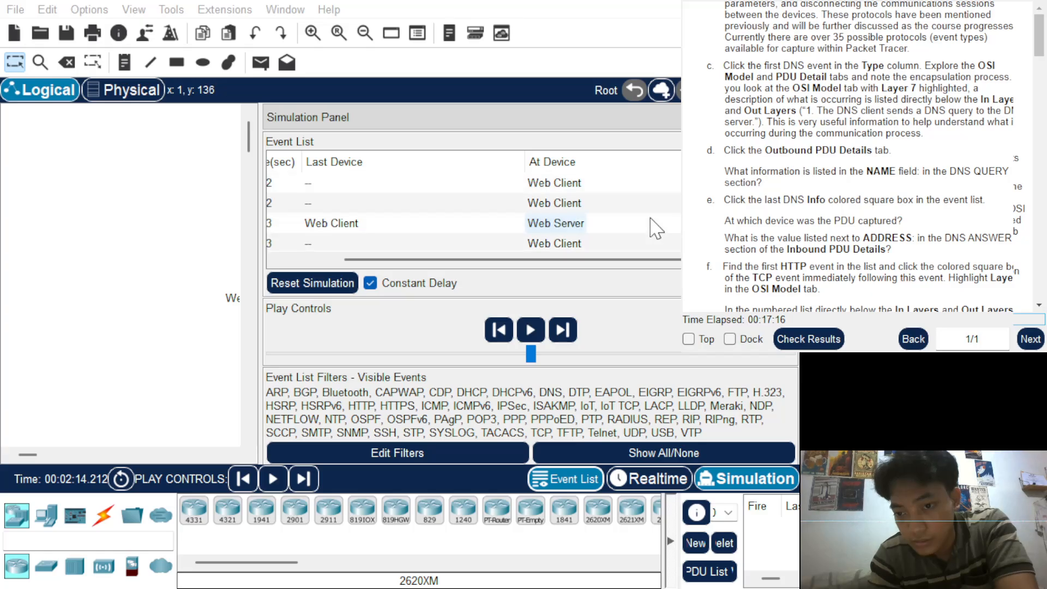
scroll(654, 226, "up", 3)
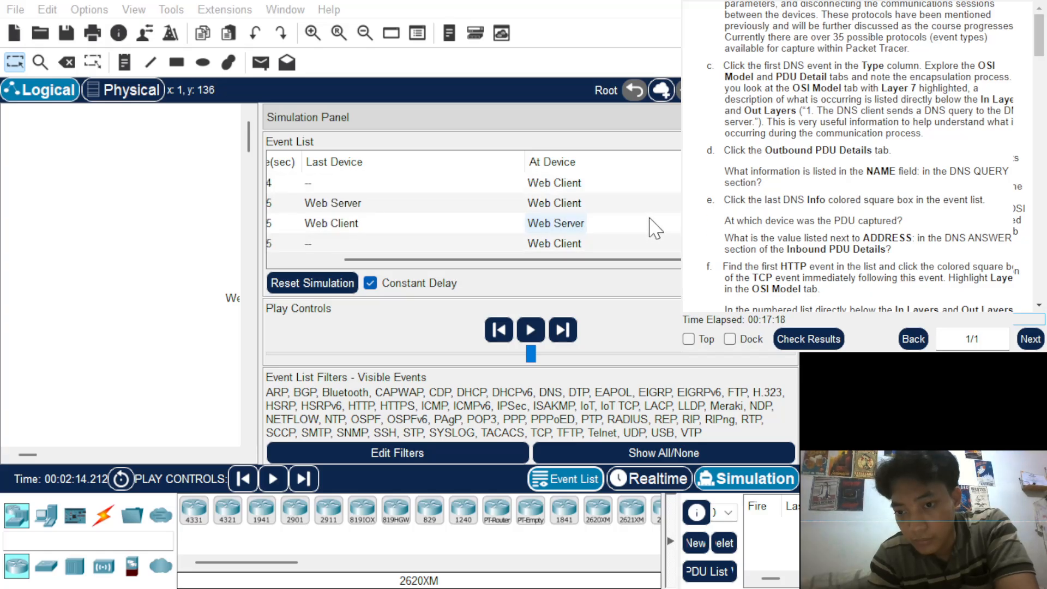
left_click(614, 243)
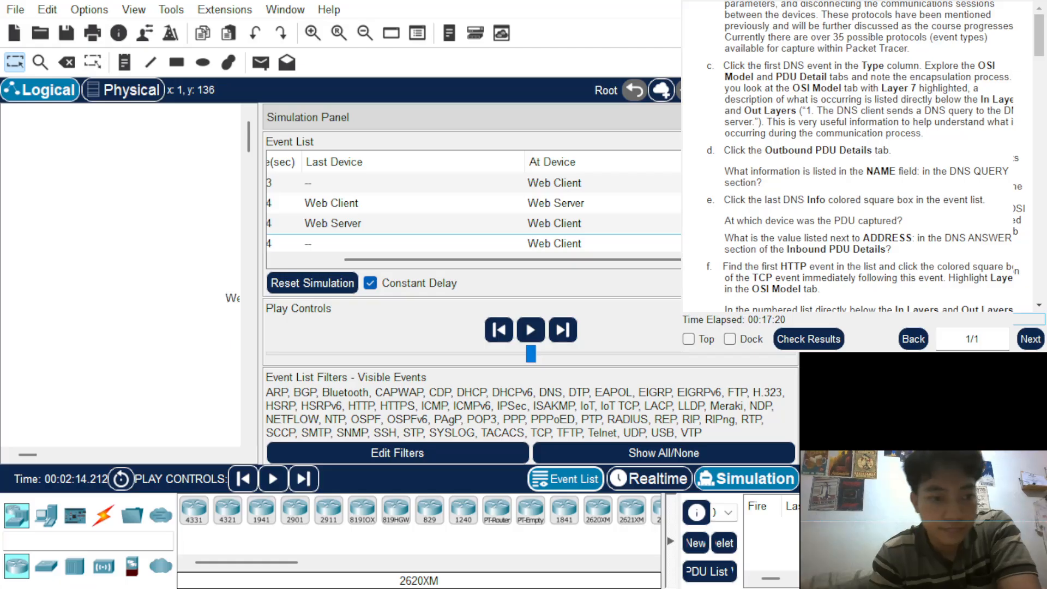
key("Down")
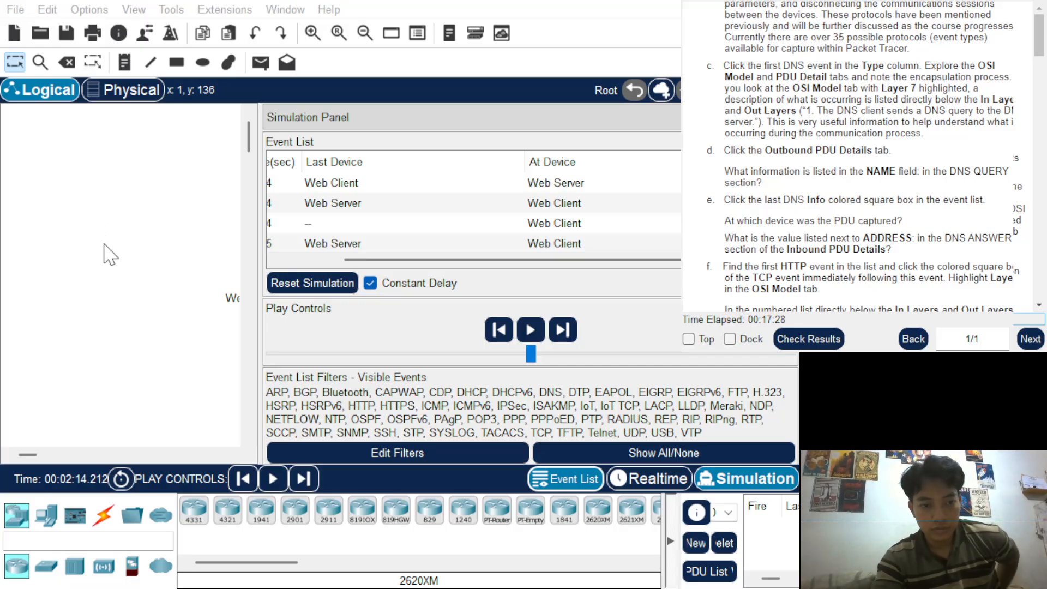
scroll(640, 230, "up", 6)
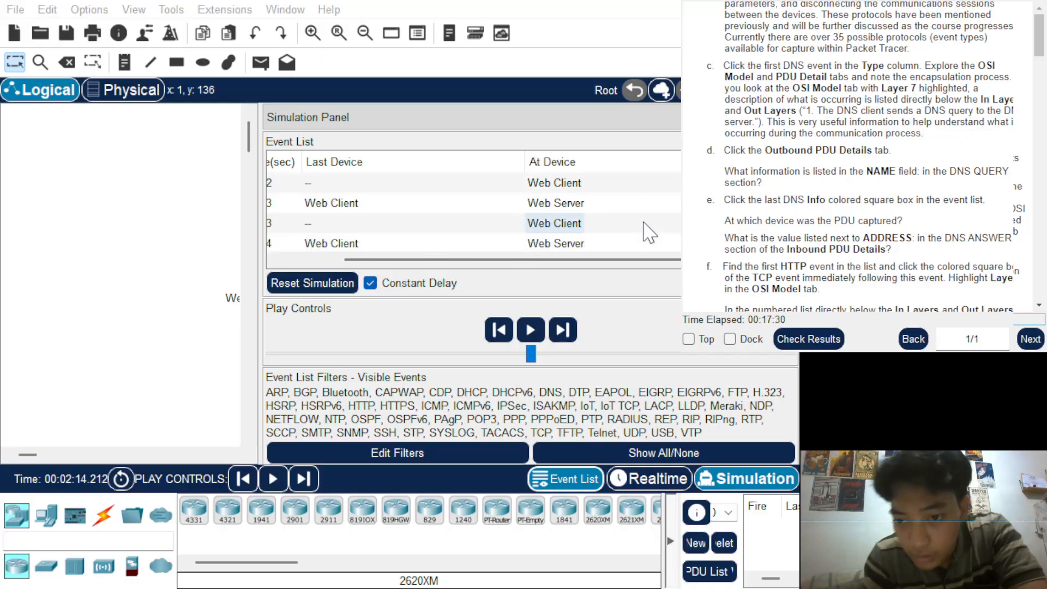
scroll(635, 232, "down", 5)
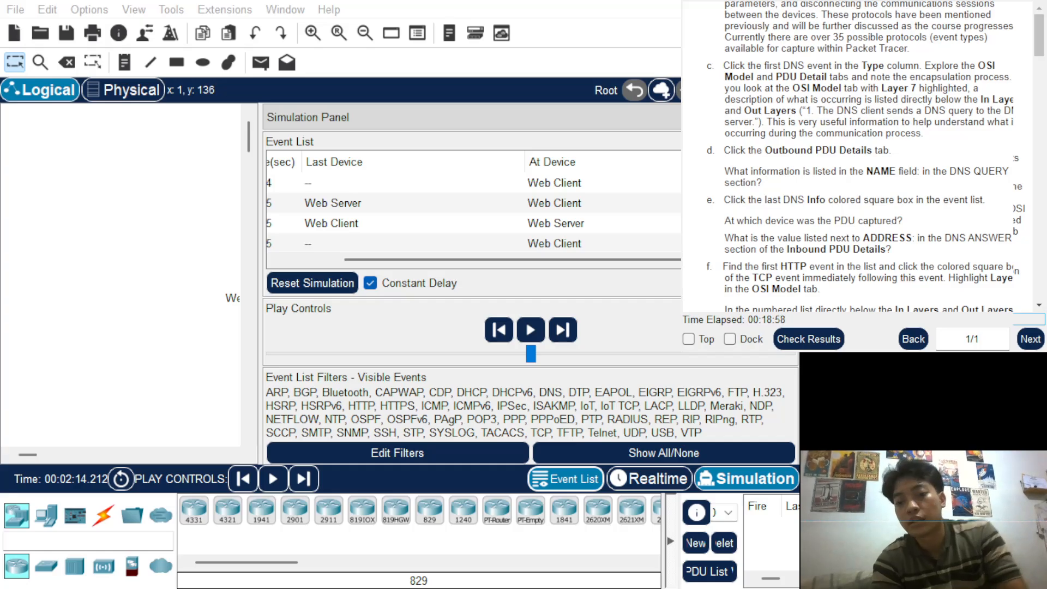
- Examine the remaining events in the Event List and return to its earliest entries
left_click(577, 90)
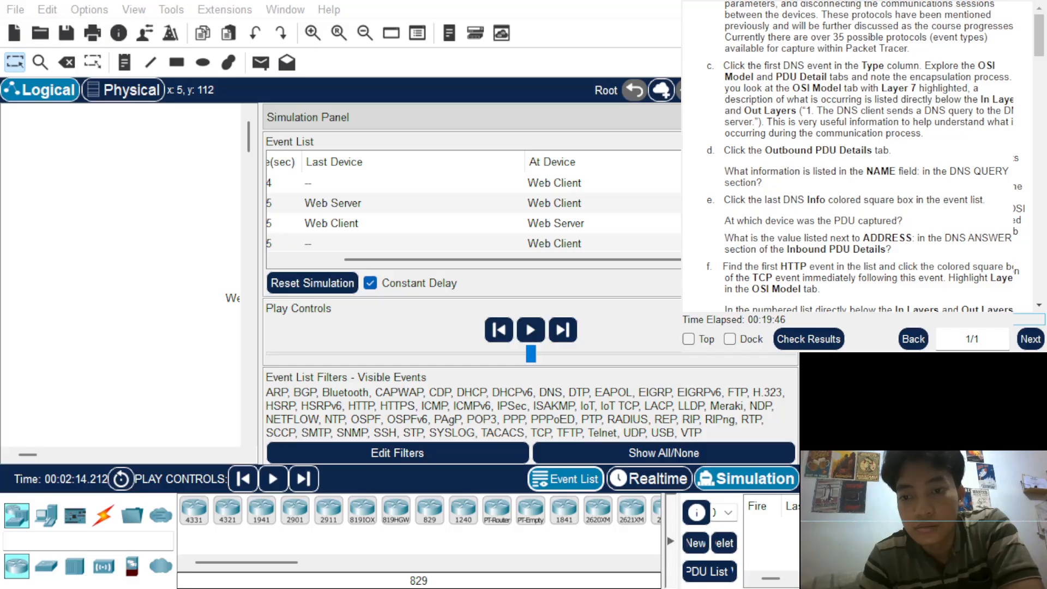
scroll(661, 212, "down", 3)
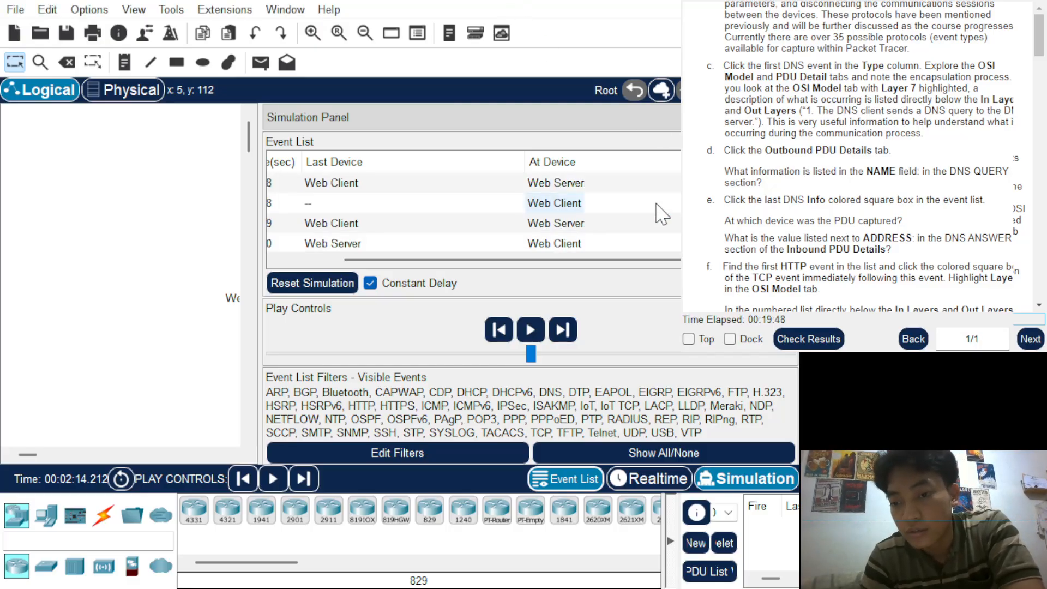
scroll(658, 210, "down", 4)
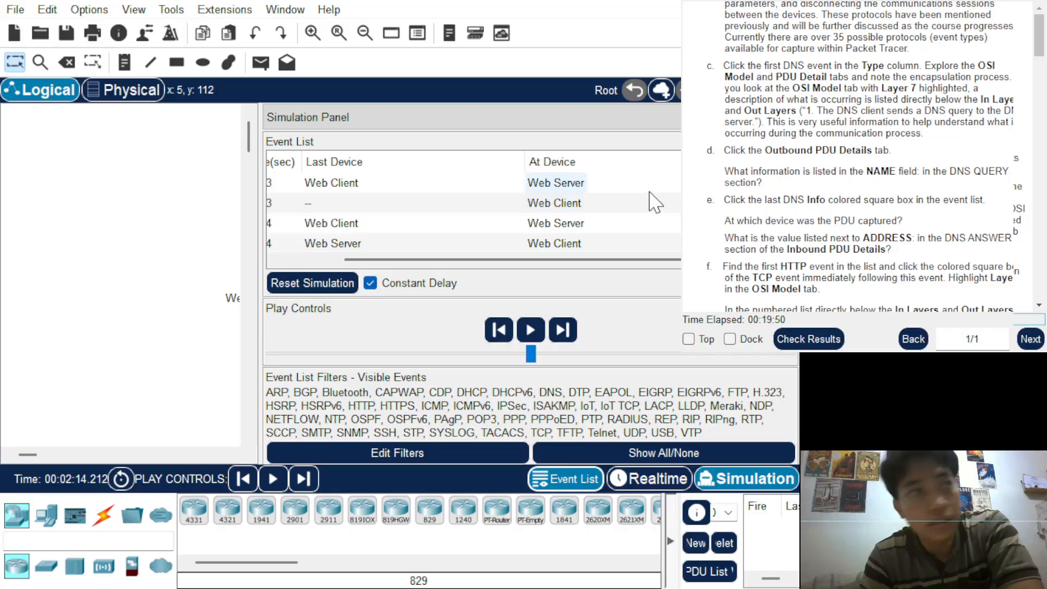
scroll(652, 199, "up", 8)
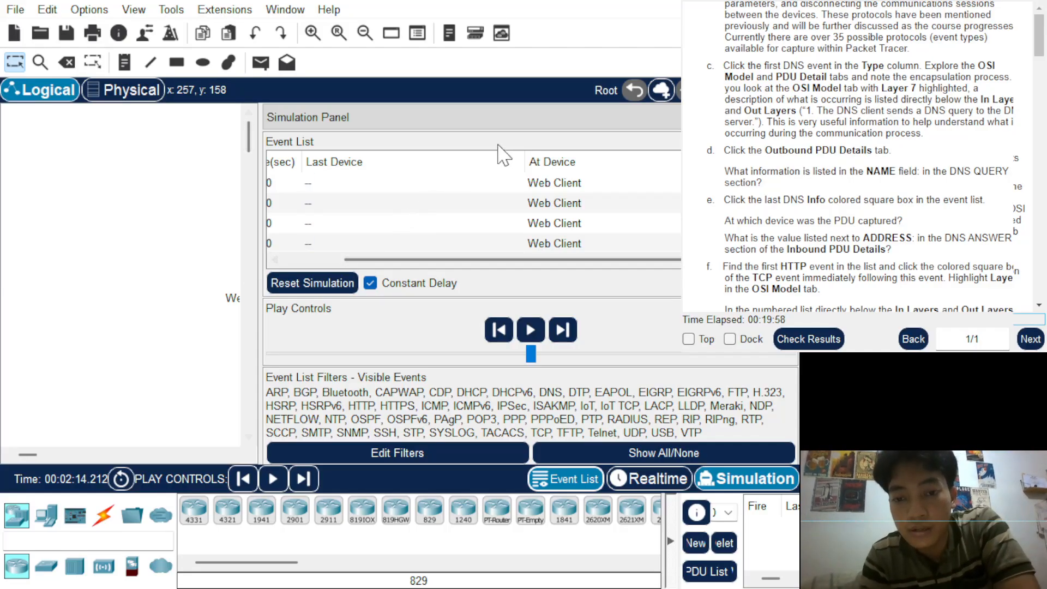
scroll(636, 227, "down", 1)
scroll(636, 226, "up", 1)
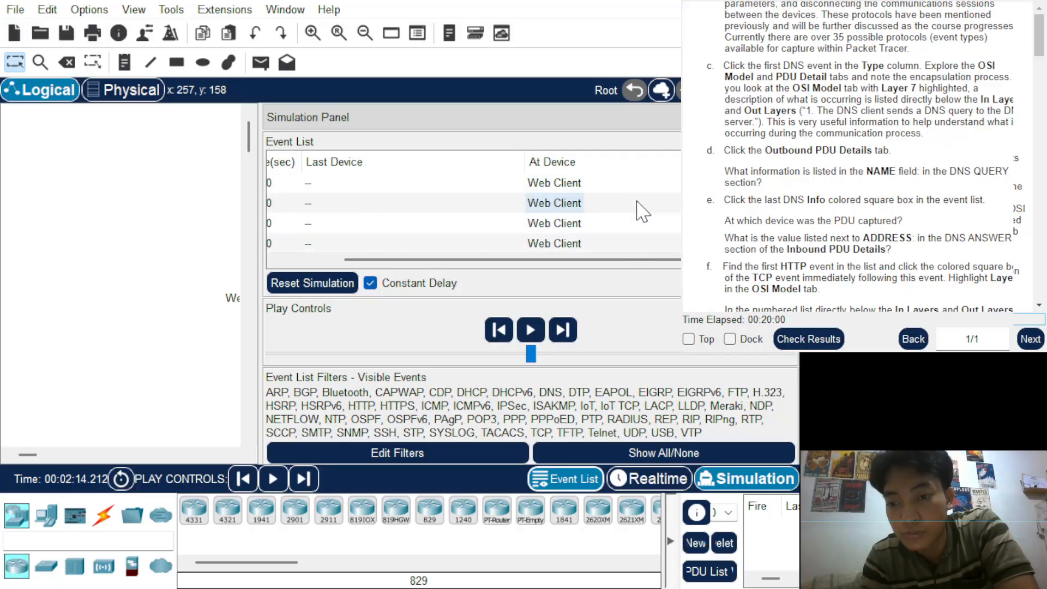